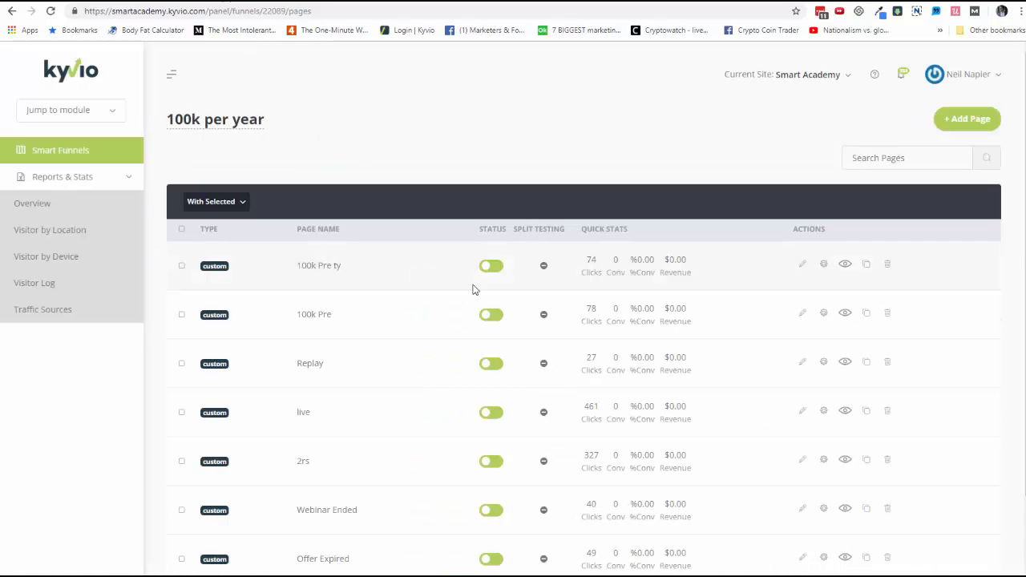
Step: Browse the page lists of several existing funnels open in other browser tabs
{"action": "left_click", "coordinate": [843, 317]}
{"action": "left_click", "coordinate": [366, 1]}
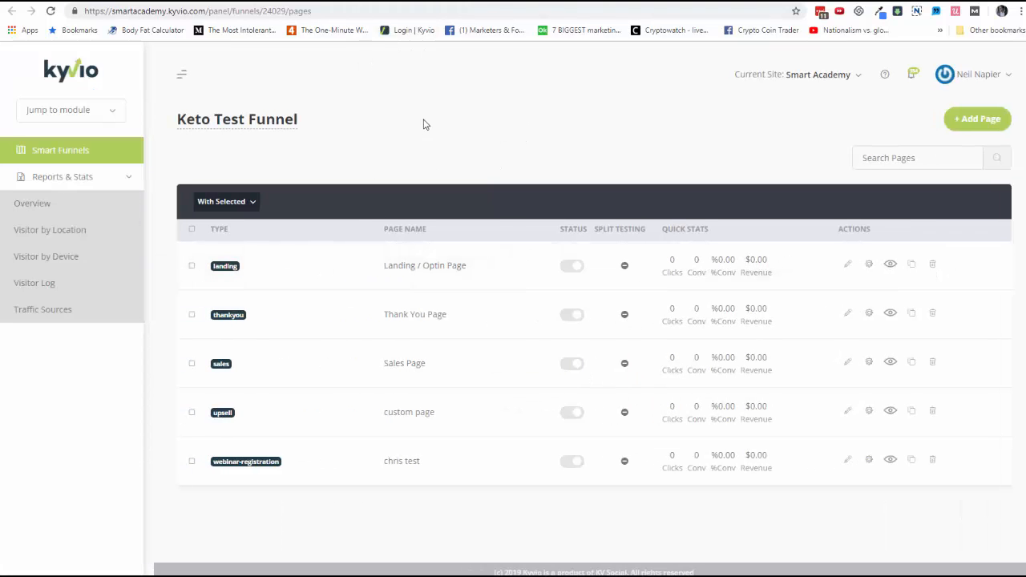
{"action": "left_click", "coordinate": [419, 1]}
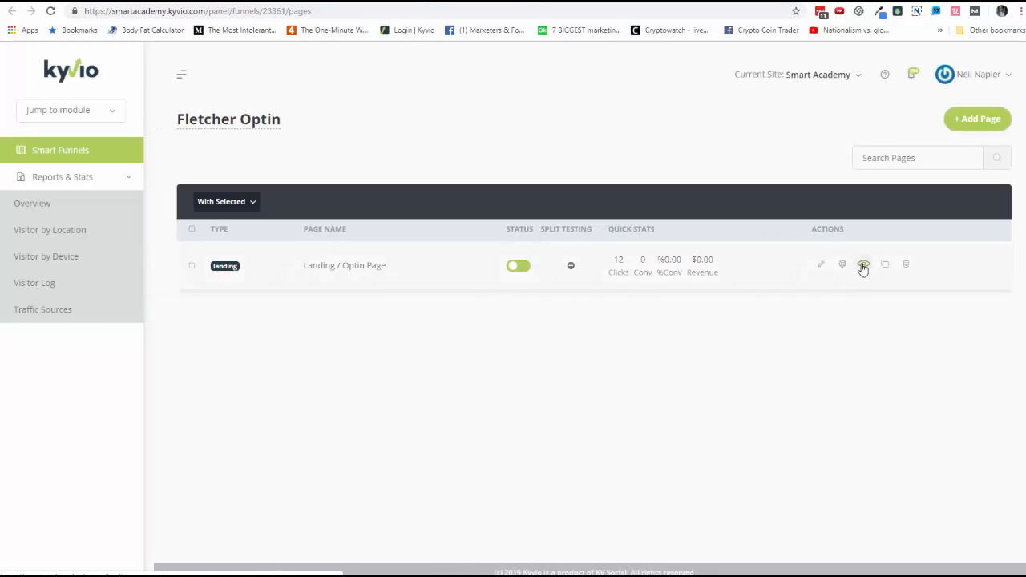
{"action": "left_click", "coordinate": [642, 4]}
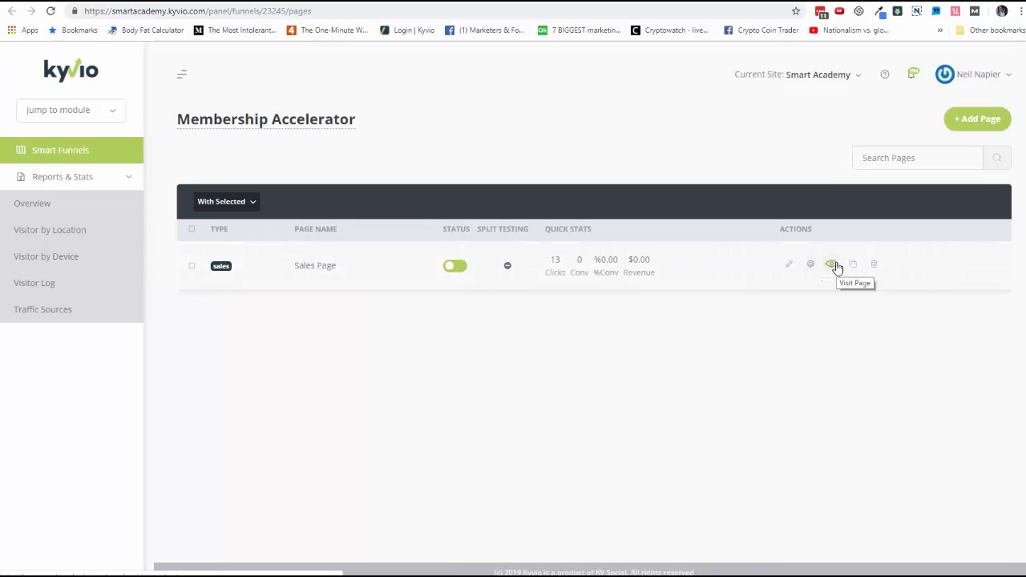
{"action": "left_click", "coordinate": [281, 3]}
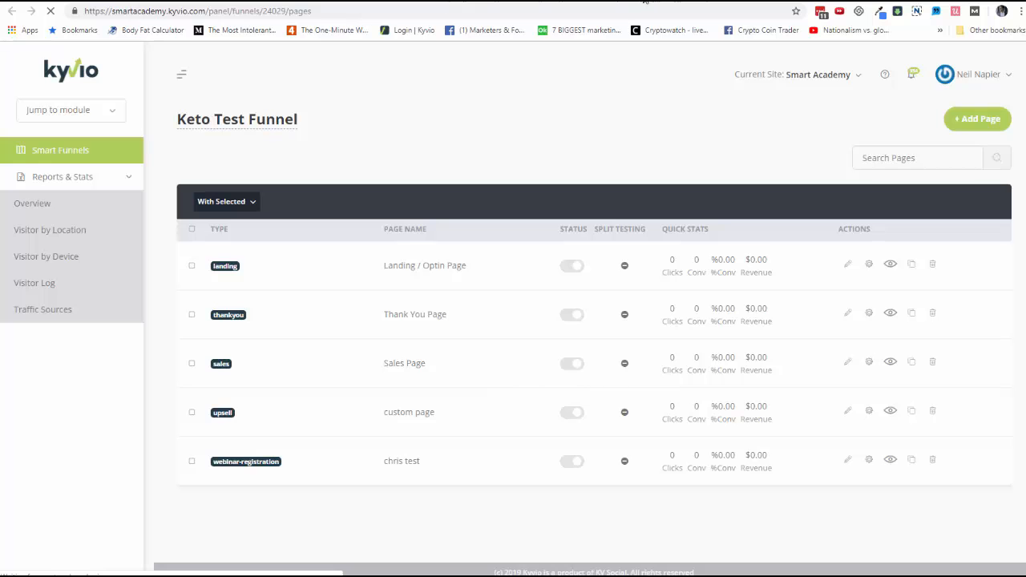
{"action": "left_click", "coordinate": [723, 4]}
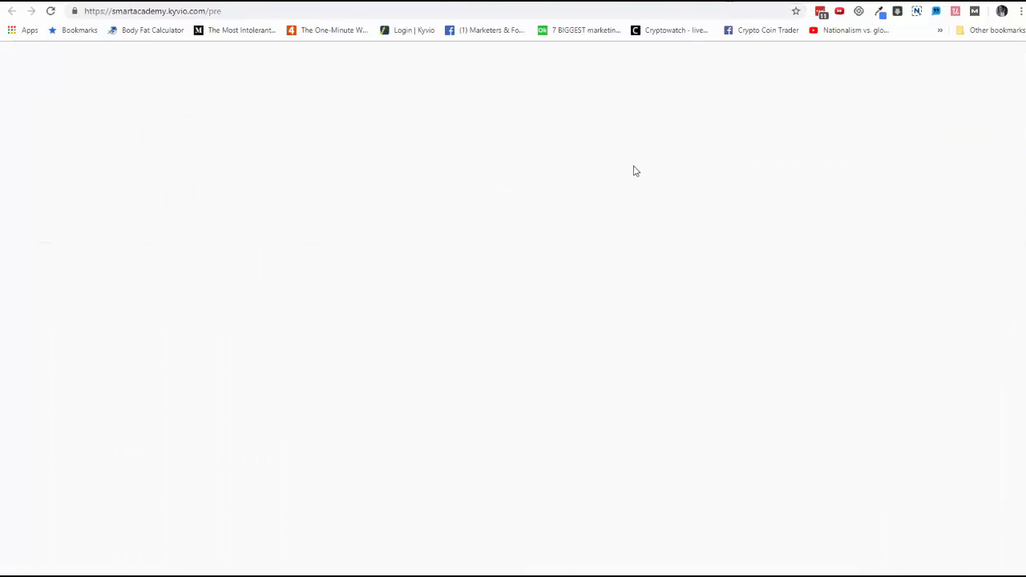
Step: Scroll through the live $100K Per Year Funnel workshop registration page to examine it
{"action": "scroll", "coordinate": [606, 264], "scroll_direction": "down", "scroll_amount": 5}
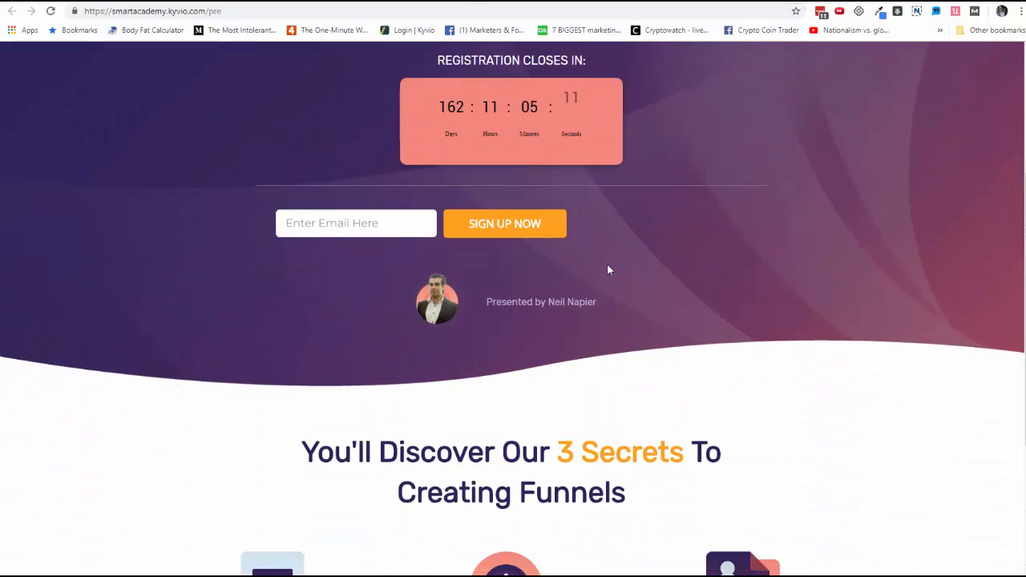
{"action": "scroll", "coordinate": [572, 269], "scroll_direction": "up", "scroll_amount": 5}
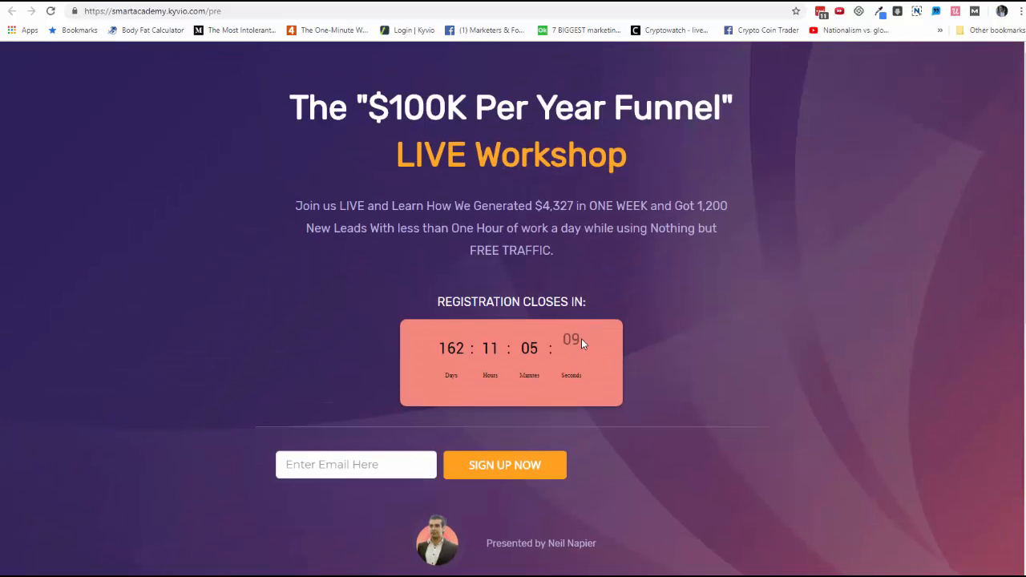
{"action": "scroll", "coordinate": [602, 343], "scroll_direction": "down", "scroll_amount": 3}
{"action": "scroll", "coordinate": [605, 343], "scroll_direction": "up", "scroll_amount": 3}
{"action": "scroll", "coordinate": [605, 342], "scroll_direction": "down", "scroll_amount": 2}
{"action": "scroll", "coordinate": [605, 343], "scroll_direction": "up", "scroll_amount": 2}
{"action": "scroll", "coordinate": [647, 374], "scroll_direction": "down", "scroll_amount": 4}
{"action": "scroll", "coordinate": [678, 374], "scroll_direction": "down", "scroll_amount": 3}
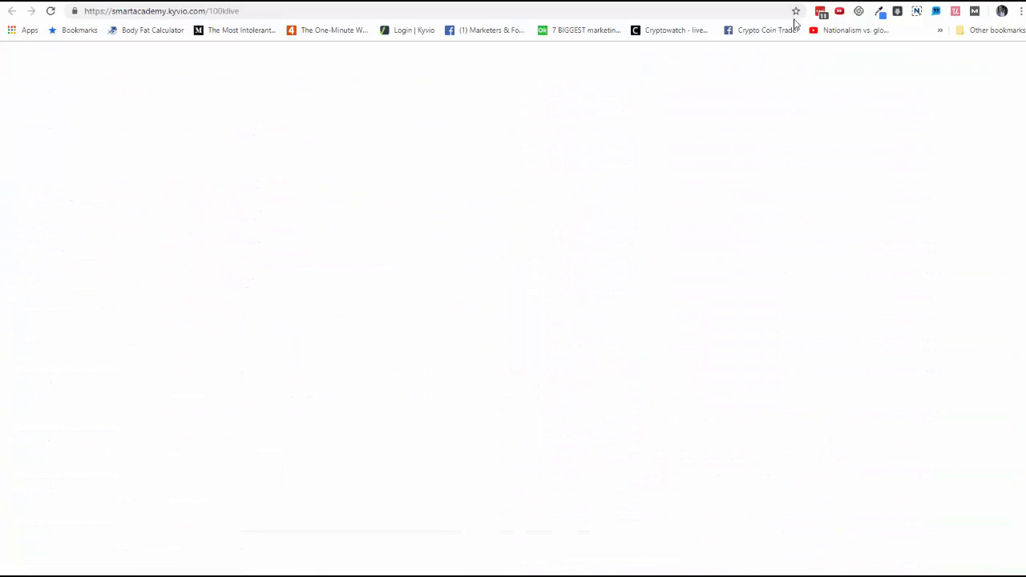
Step: Review the live offer, Membership Accelerator sales and landing pages, then return to the funnel overview
{"action": "scroll", "coordinate": [688, 228], "scroll_direction": "down", "scroll_amount": 8}
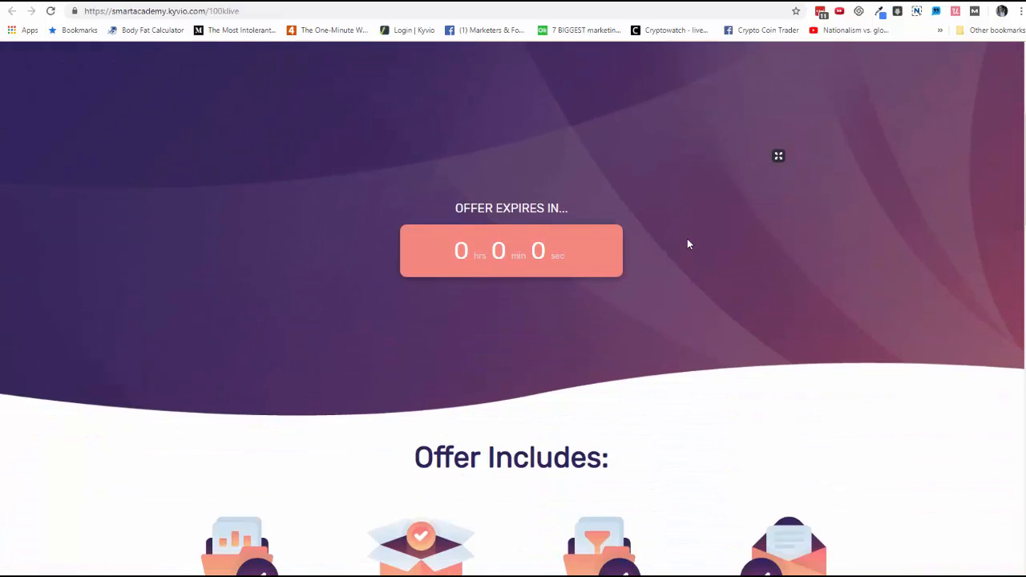
{"action": "scroll", "coordinate": [687, 243], "scroll_direction": "down", "scroll_amount": 15}
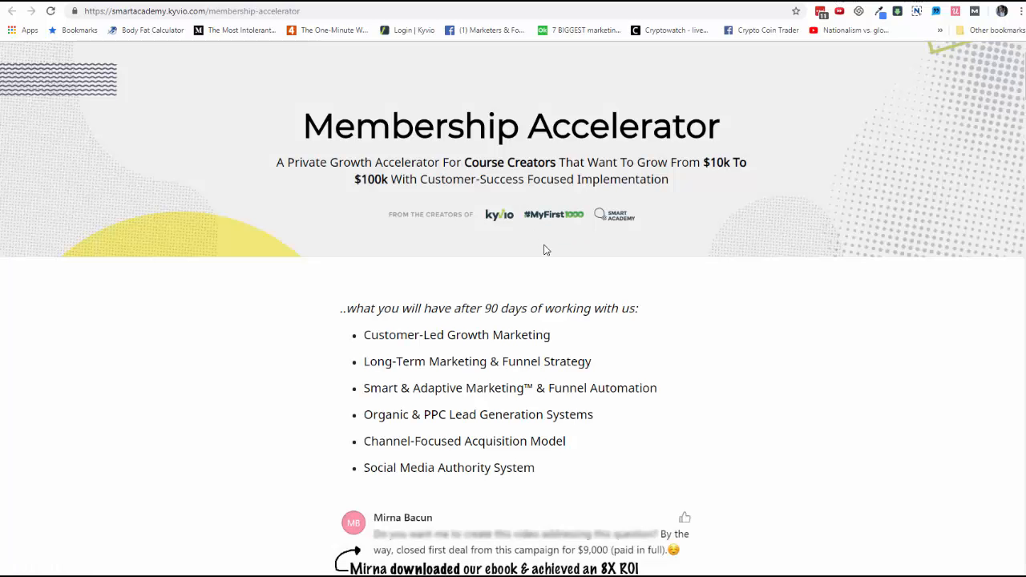
{"action": "scroll", "coordinate": [543, 250], "scroll_direction": "down", "scroll_amount": 14}
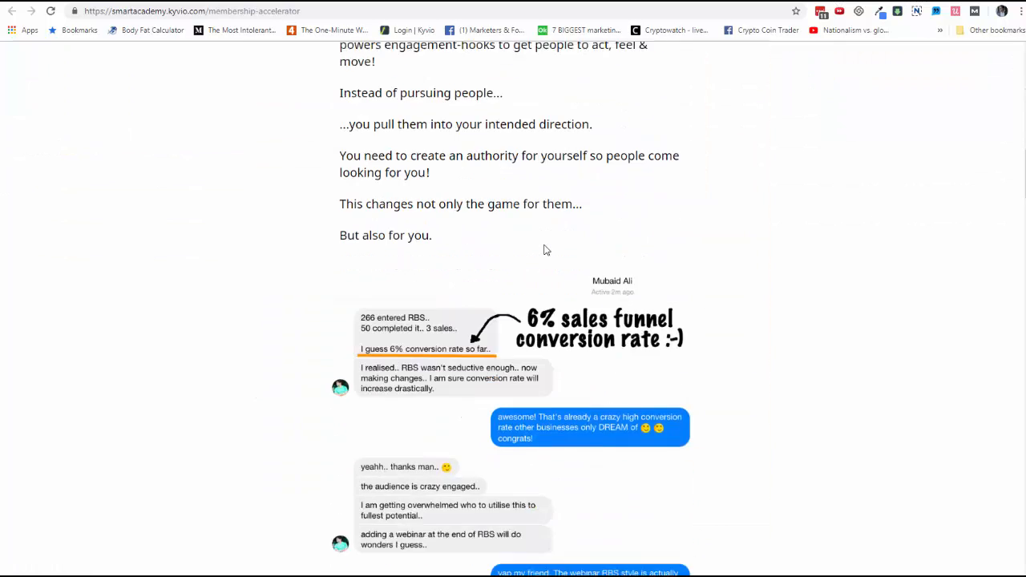
{"action": "scroll", "coordinate": [544, 250], "scroll_direction": "down", "scroll_amount": 5}
{"action": "scroll", "coordinate": [544, 246], "scroll_direction": "down", "scroll_amount": 5}
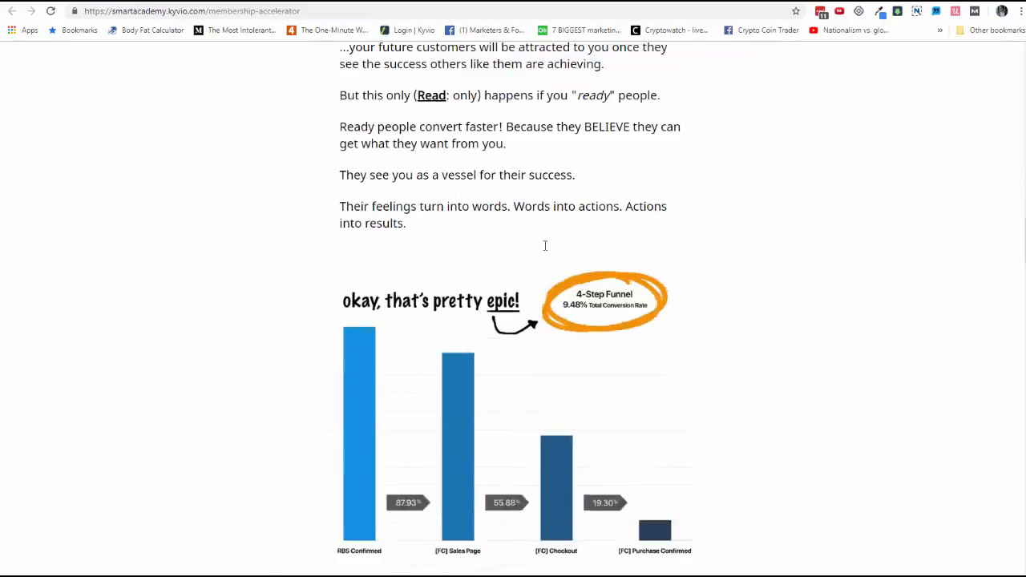
{"action": "scroll", "coordinate": [544, 245], "scroll_direction": "down", "scroll_amount": 18}
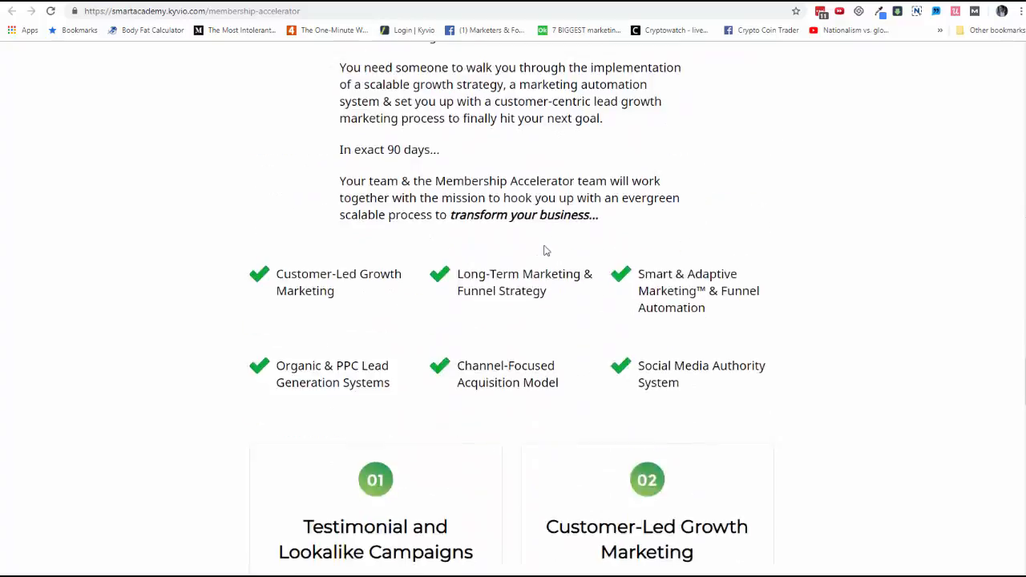
{"action": "scroll", "coordinate": [543, 250], "scroll_direction": "down", "scroll_amount": 18}
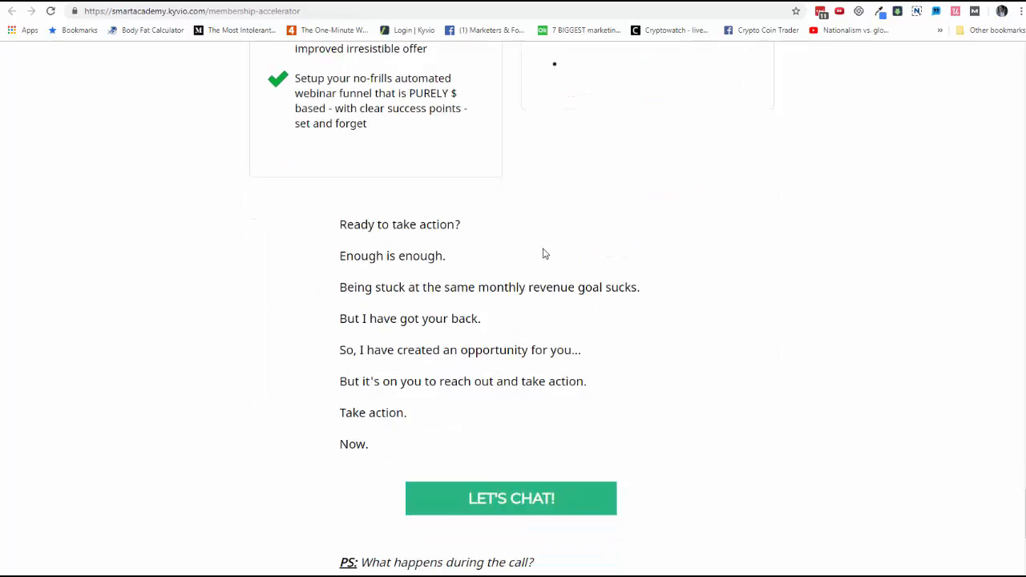
{"action": "scroll", "coordinate": [553, 248], "scroll_direction": "down", "scroll_amount": 5}
{"action": "left_click", "coordinate": [615, 1]}
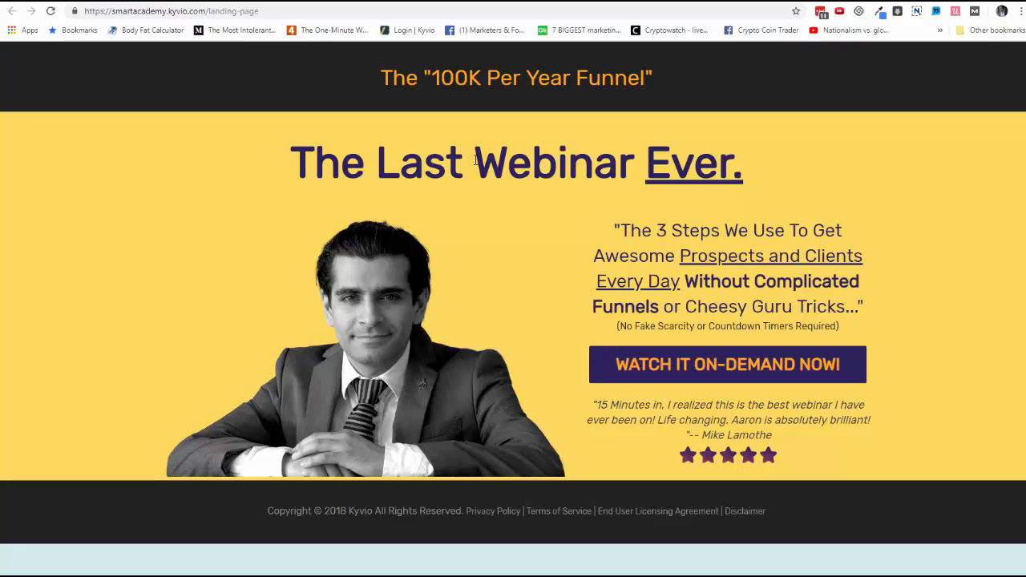
{"action": "left_click", "coordinate": [265, 1]}
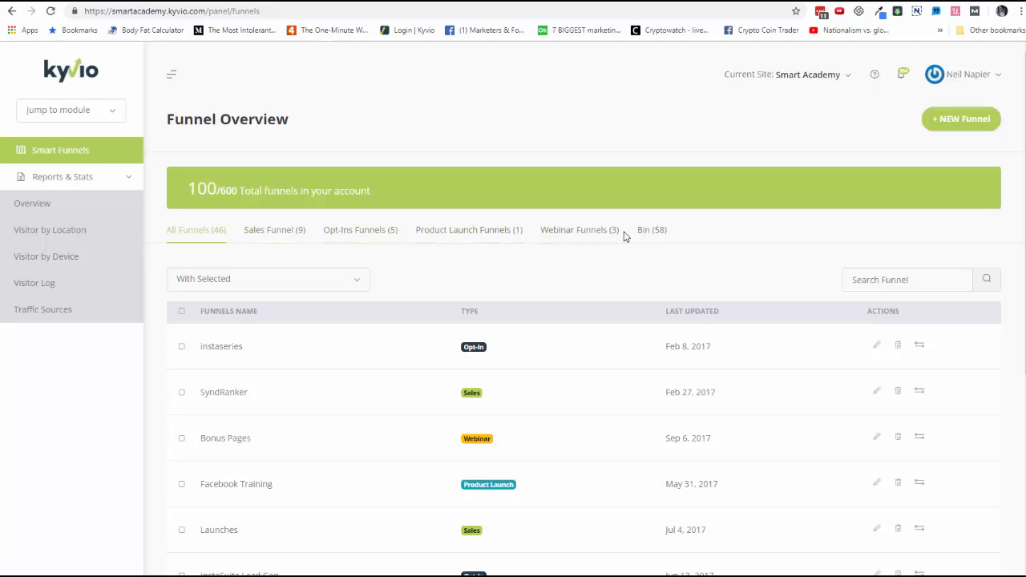
Step: Start a new Webinar Funnel keeping the default registration, replay, sales and thank-you pages
{"action": "left_click", "coordinate": [976, 125]}
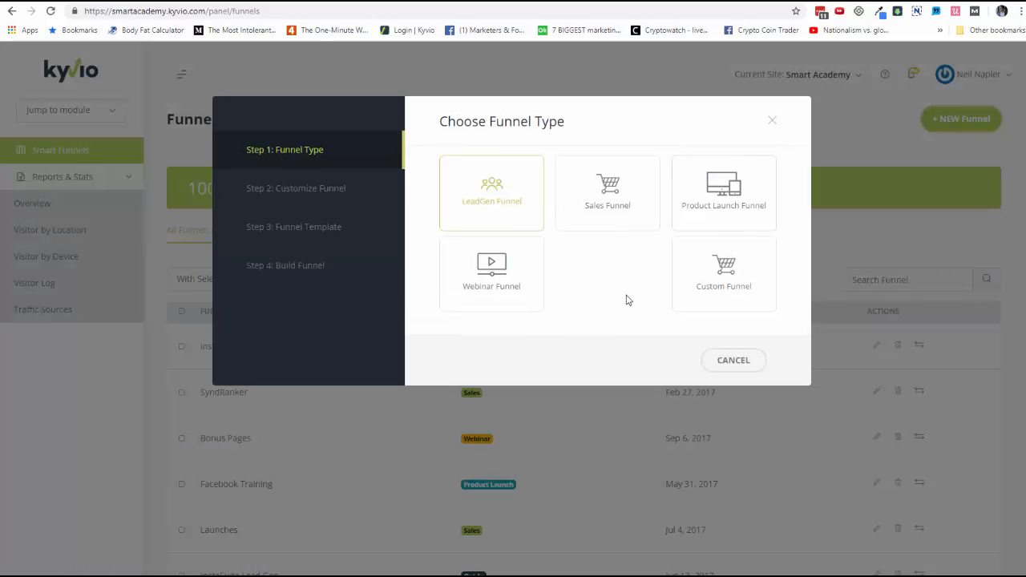
{"action": "left_click", "coordinate": [513, 280]}
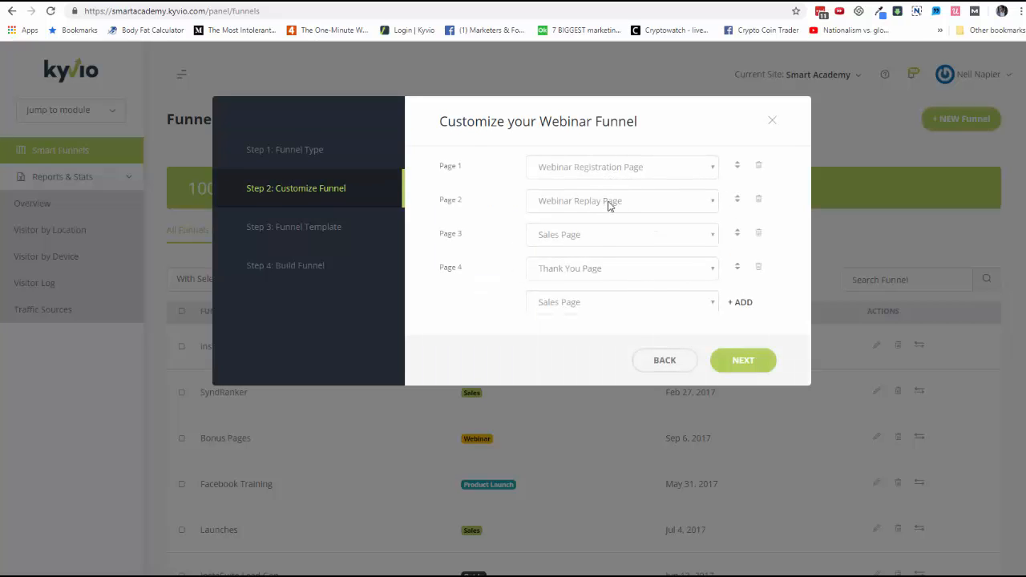
{"action": "left_click", "coordinate": [683, 313]}
{"action": "left_click", "coordinate": [498, 329]}
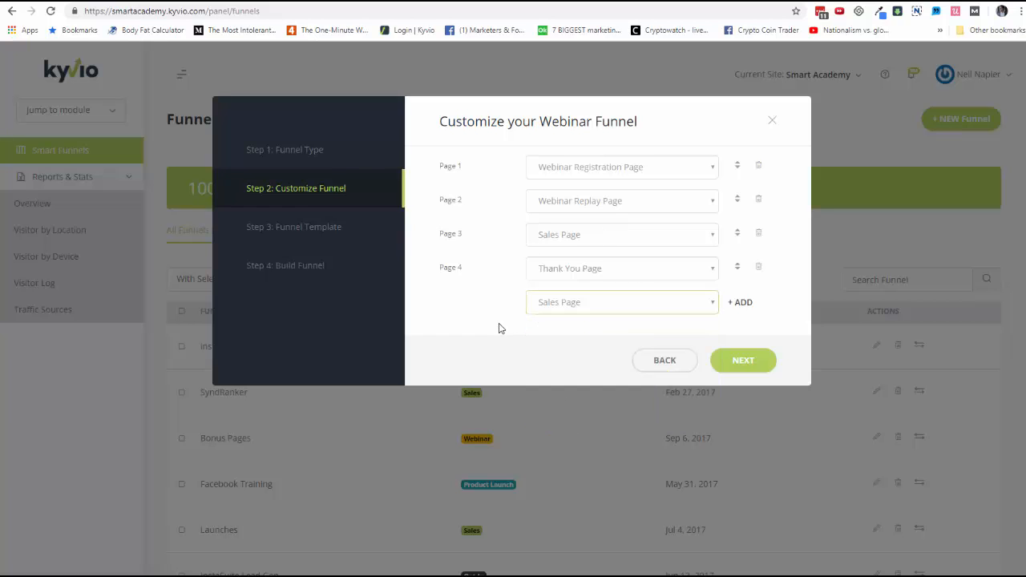
{"action": "left_click", "coordinate": [743, 361]}
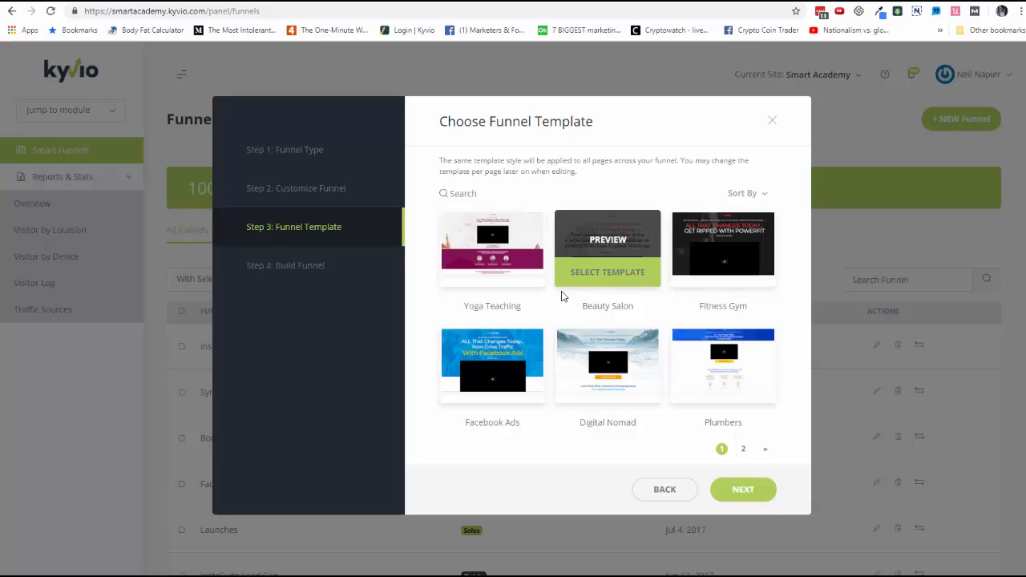
Step: Browse the funnel templates and preview the Fitness template's presell and sales pages
{"action": "left_click", "coordinate": [743, 449]}
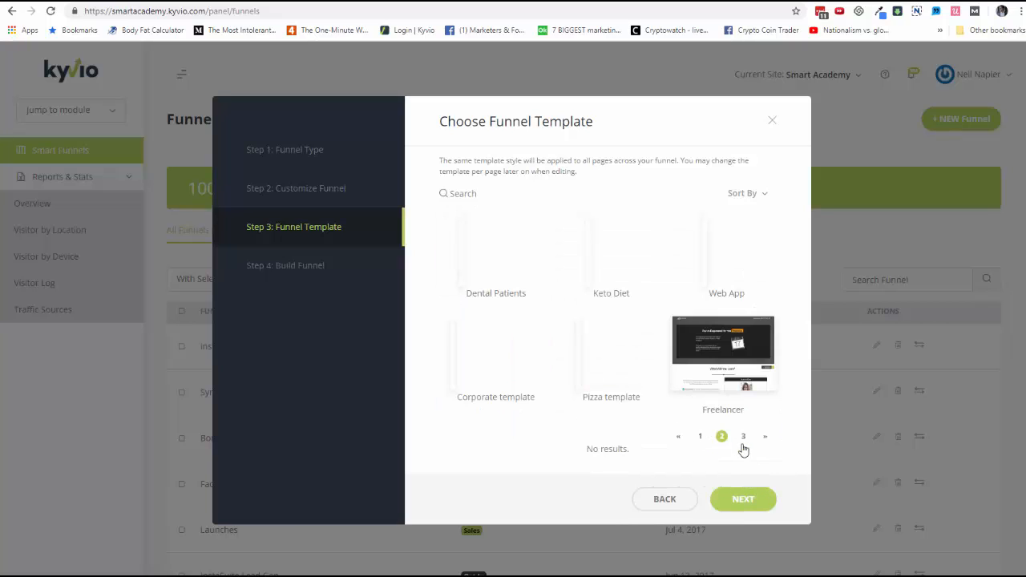
{"action": "left_click", "coordinate": [743, 449]}
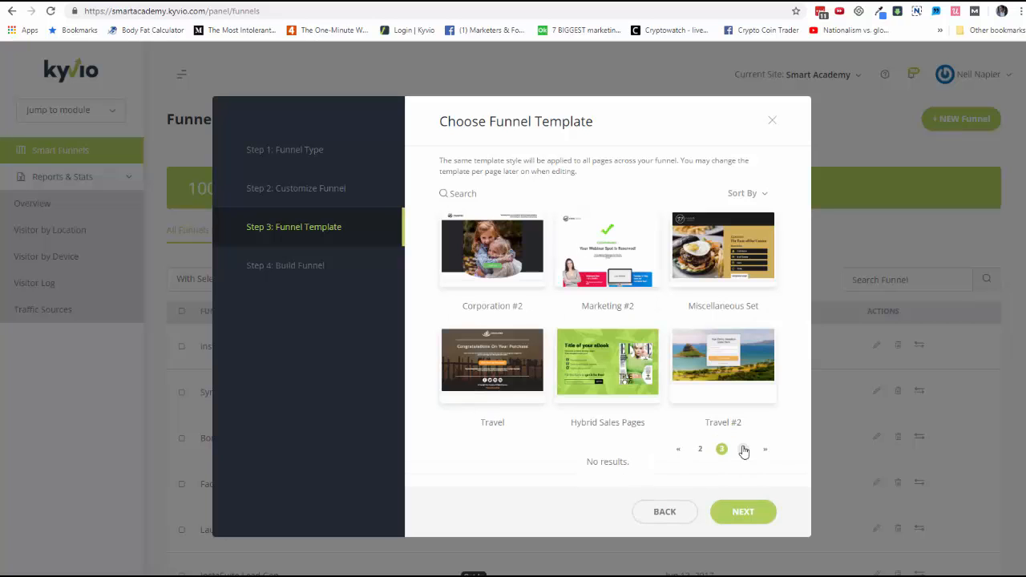
{"action": "left_click", "coordinate": [743, 450]}
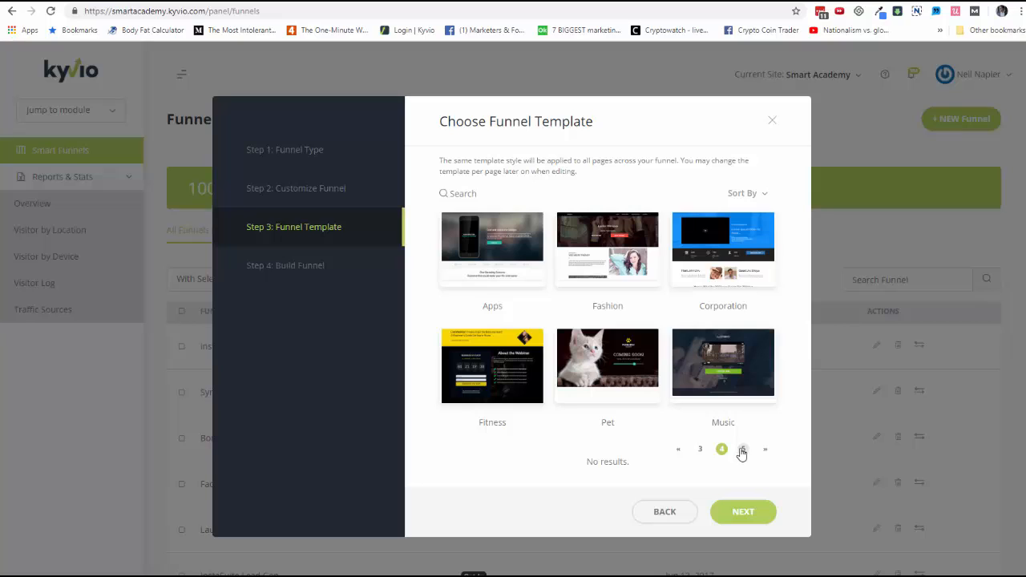
{"action": "left_click", "coordinate": [493, 356]}
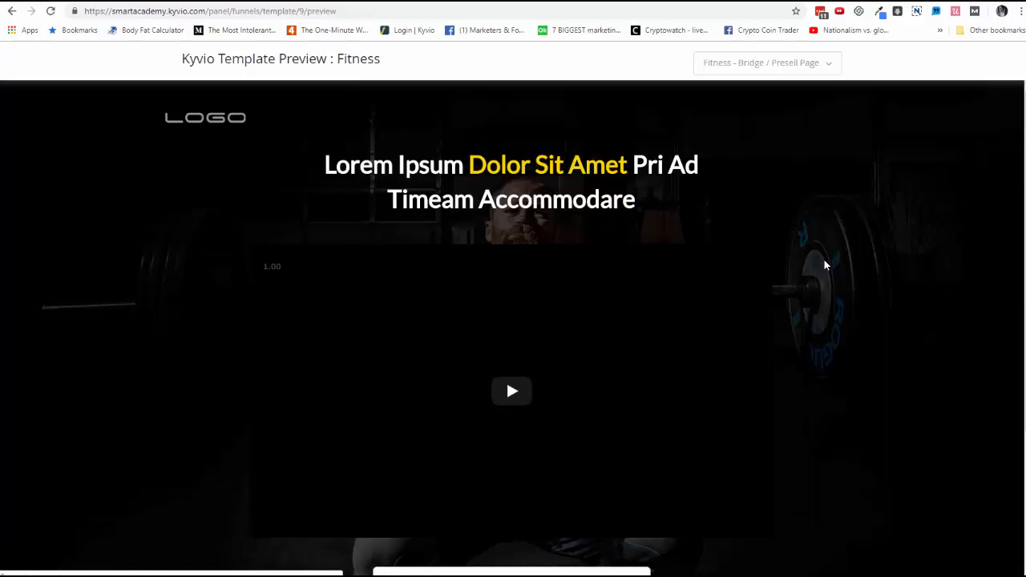
{"action": "scroll", "coordinate": [823, 260], "scroll_direction": "down", "scroll_amount": 3}
{"action": "scroll", "coordinate": [824, 248], "scroll_direction": "up", "scroll_amount": 3}
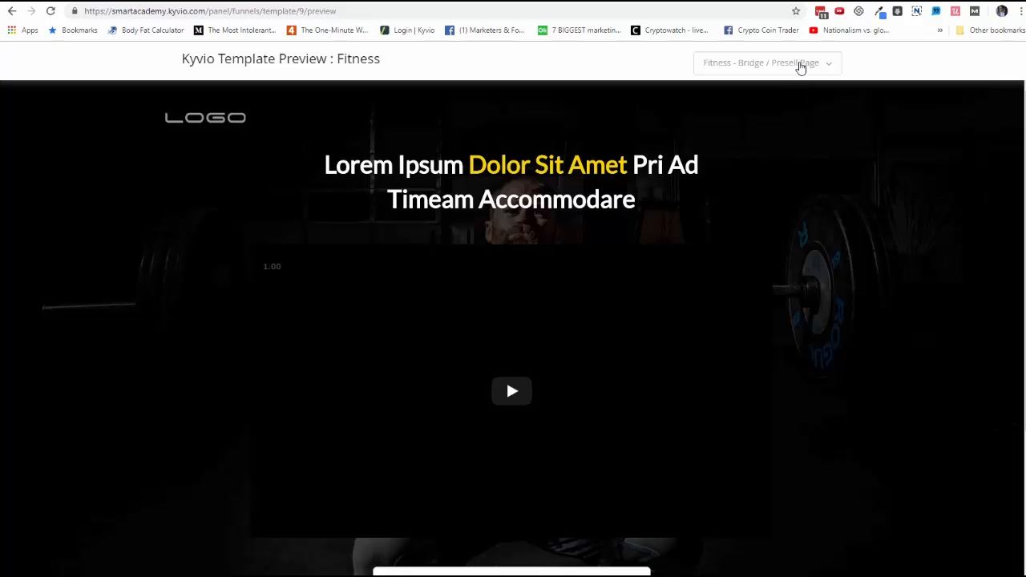
{"action": "left_click", "coordinate": [799, 67]}
{"action": "left_click", "coordinate": [739, 135]}
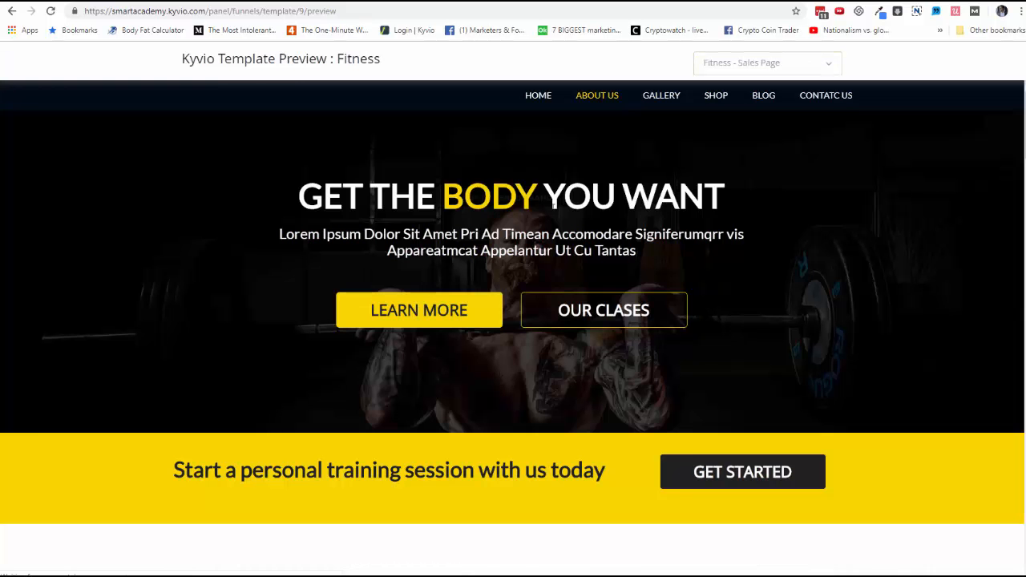
{"action": "scroll", "coordinate": [540, 224], "scroll_direction": "down", "scroll_amount": 10}
{"action": "scroll", "coordinate": [540, 223], "scroll_direction": "up", "scroll_amount": 10}
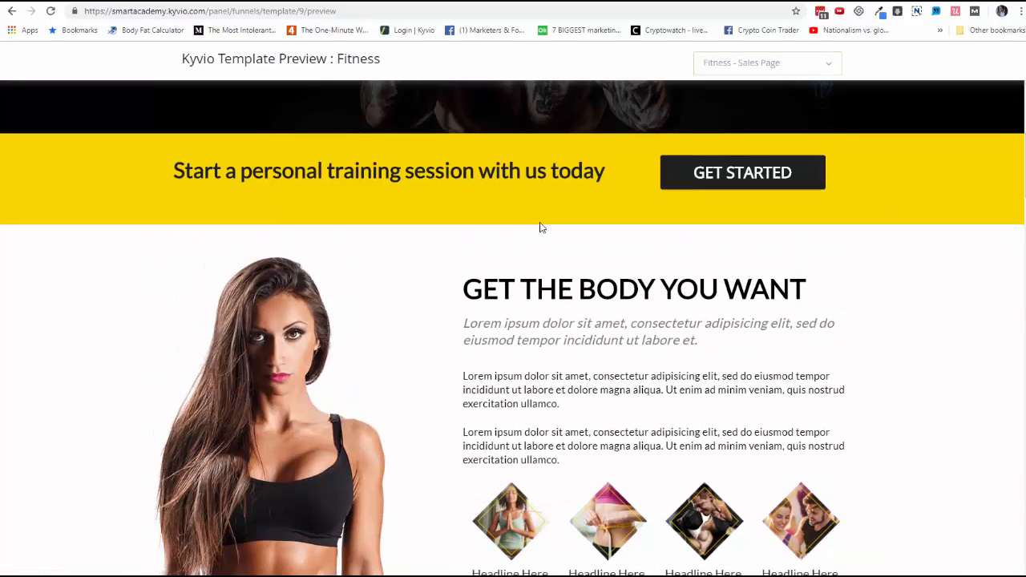
{"action": "left_click", "coordinate": [79, 2]}
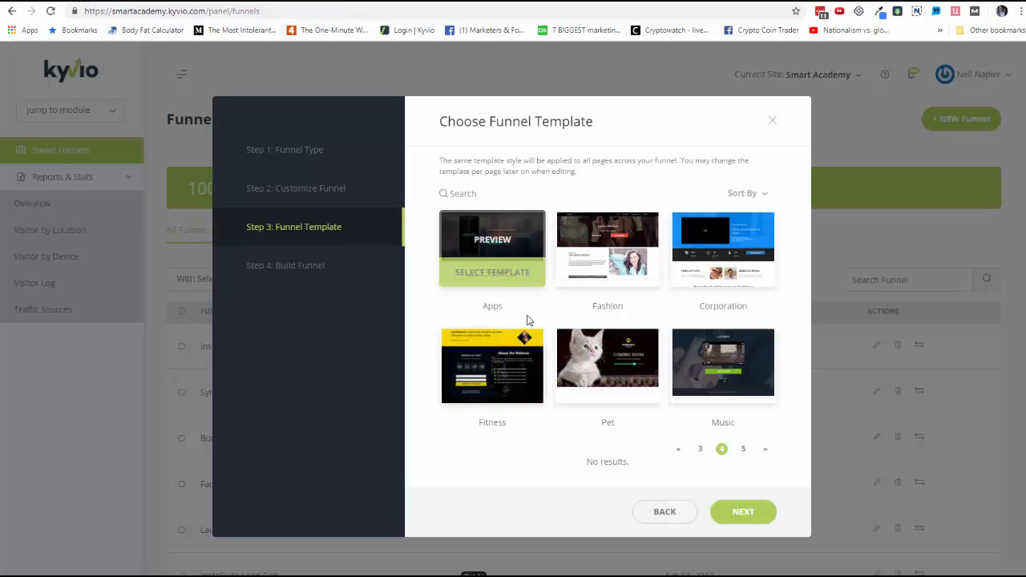
Step: Select the Fitness template and build the funnel named Fitness Gym webinar
{"action": "left_click", "coordinate": [512, 398]}
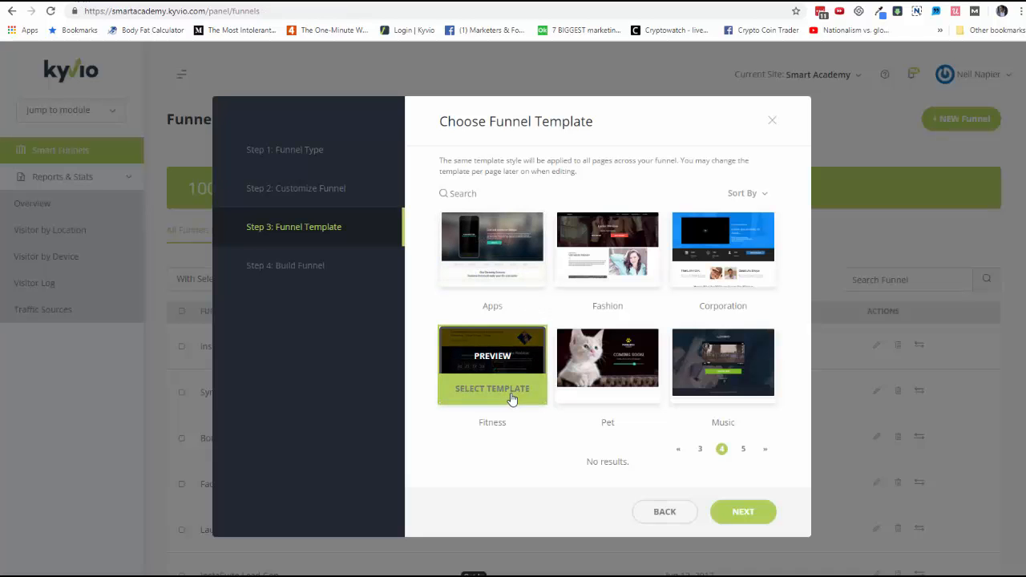
{"action": "left_click", "coordinate": [731, 513]}
{"action": "left_click", "coordinate": [560, 168]}
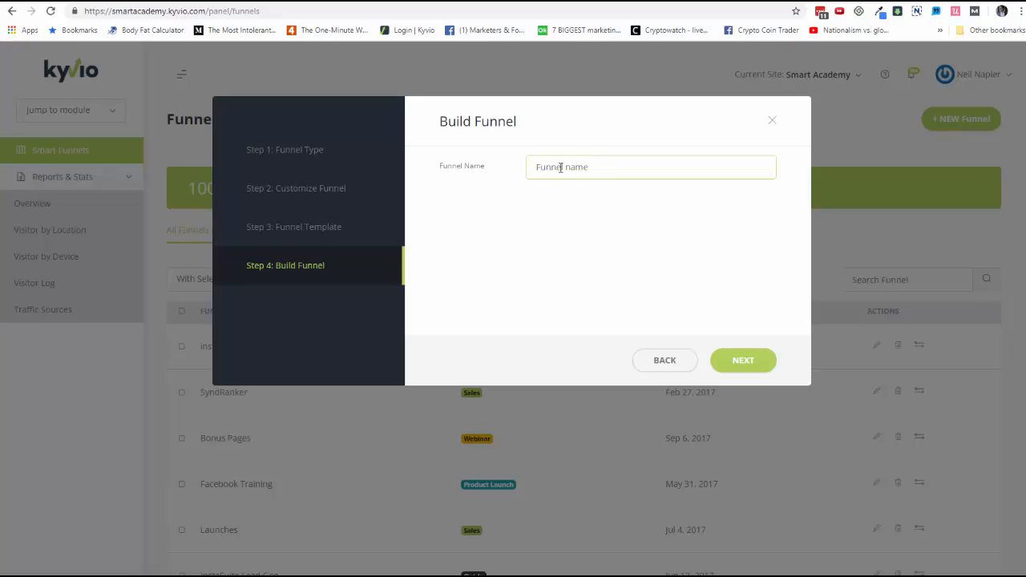
{"action": "type", "text": "Fitness Gym webinar"}
{"action": "left_click", "coordinate": [751, 365]}
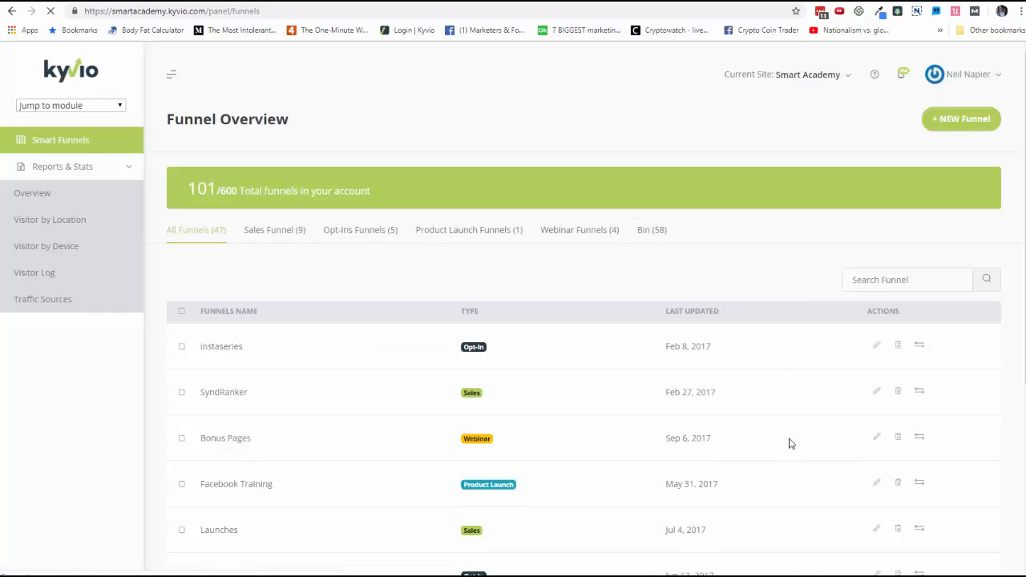
Step: Open the new funnel's Webinar Registration Page in the page builder
{"action": "scroll", "coordinate": [792, 449], "scroll_direction": "down", "scroll_amount": 4}
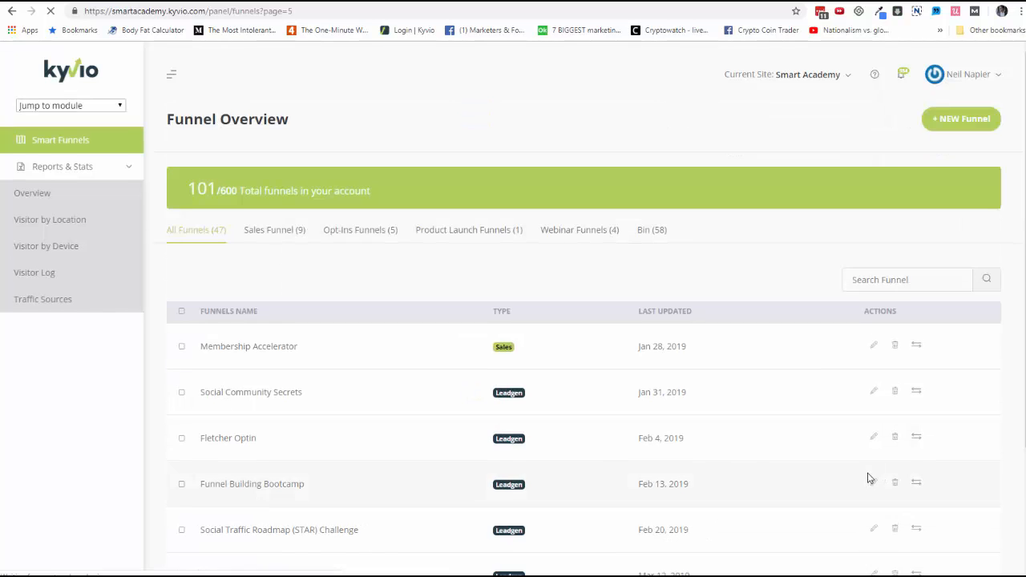
{"action": "scroll", "coordinate": [866, 474], "scroll_direction": "down", "scroll_amount": 3}
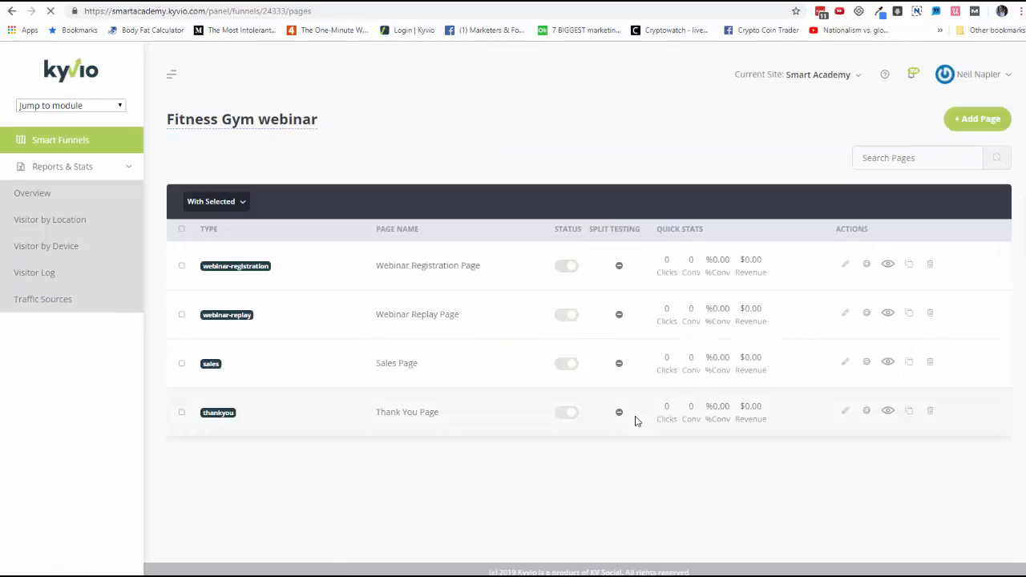
{"action": "left_click", "coordinate": [844, 267]}
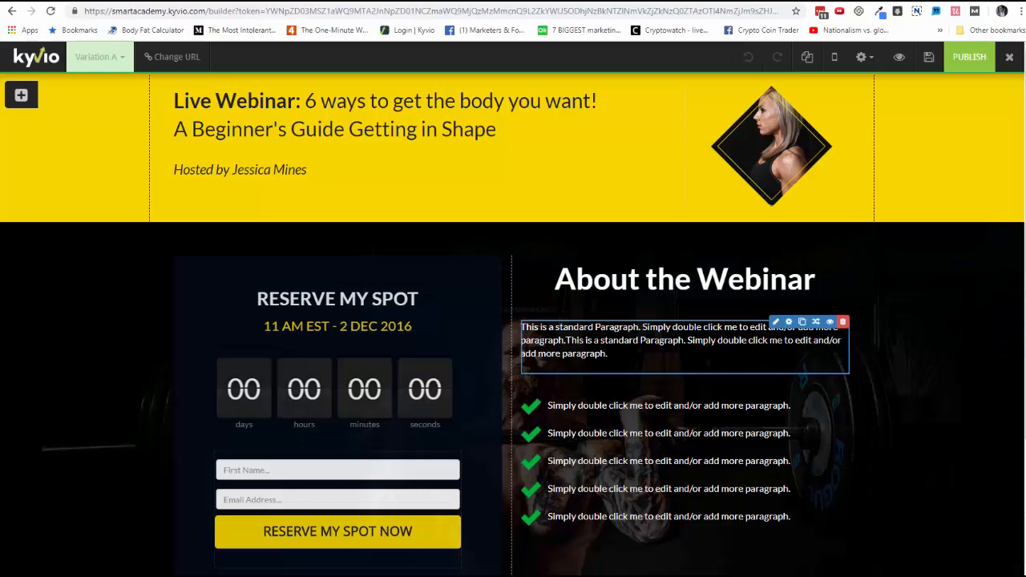
{"action": "scroll", "coordinate": [597, 345], "scroll_direction": "down", "scroll_amount": 3}
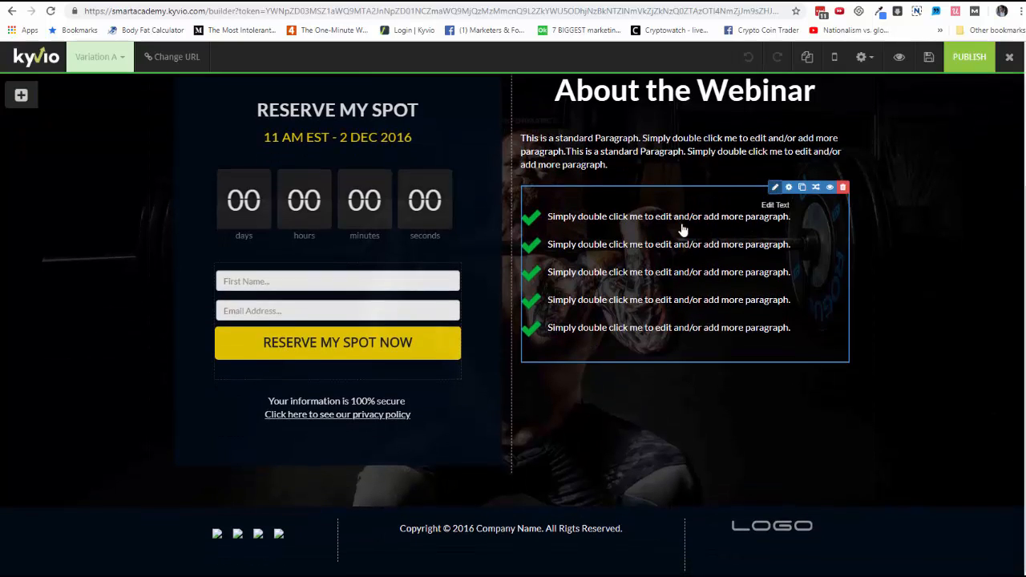
Step: Change the first checklist item under About the Webinar to "Fitness Benefit #1"
{"action": "left_click", "coordinate": [774, 189]}
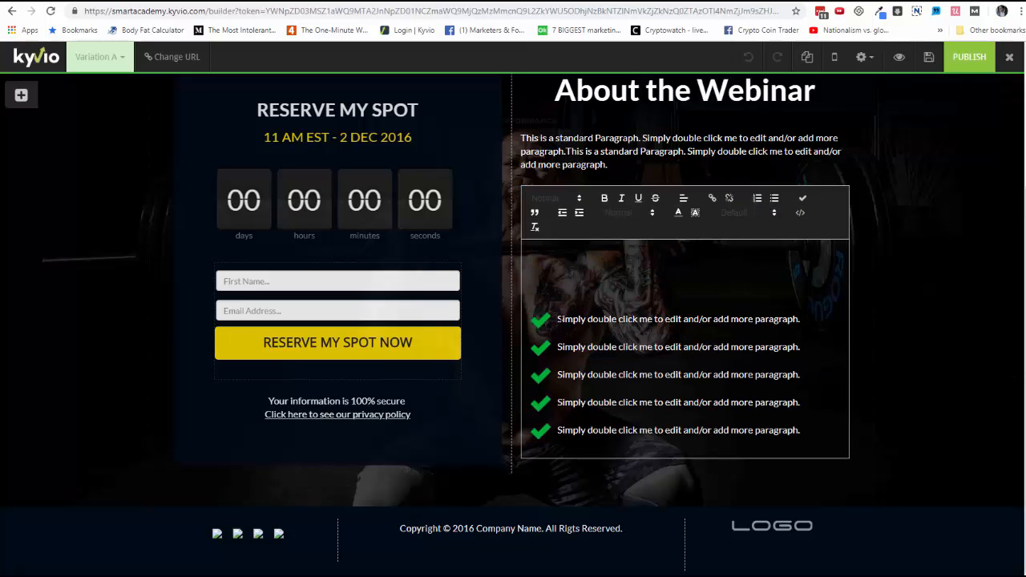
{"action": "left_click_drag", "start_coordinate": [558, 319], "coordinate": [616, 319]}
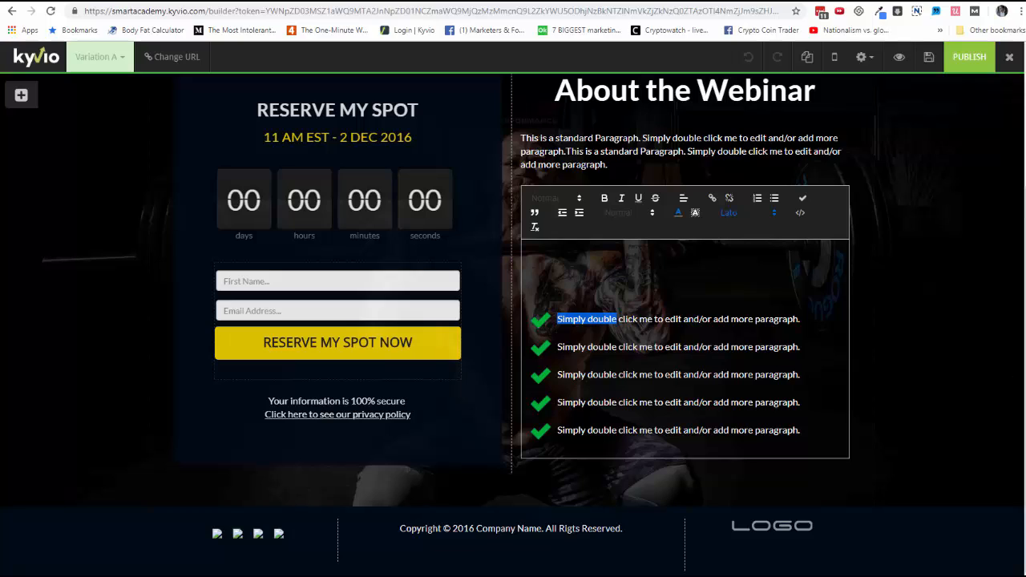
{"action": "key", "text": "shift+End"}
{"action": "type", "text": "Fitness Benefo"}
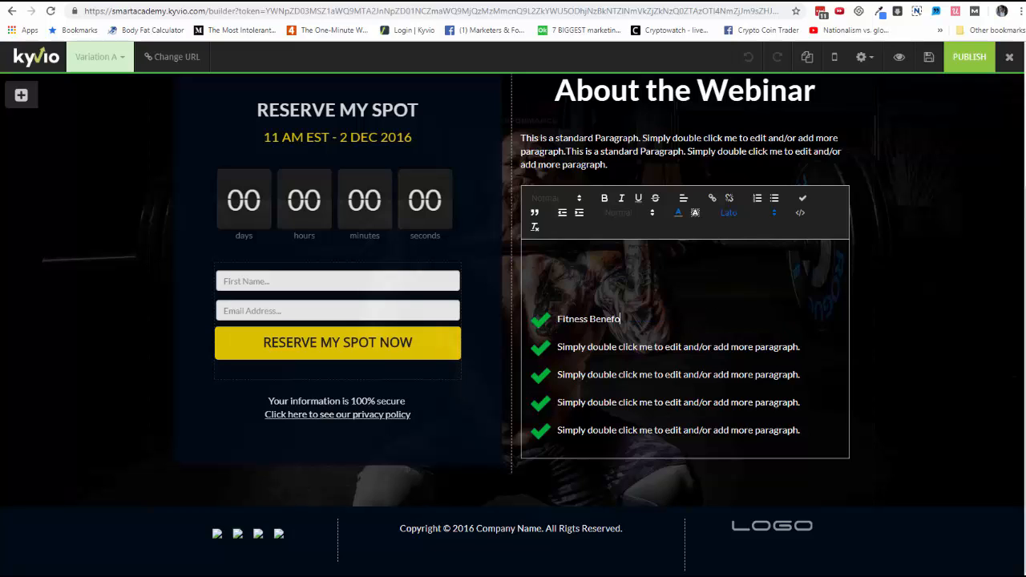
{"action": "type", "text": "t #1"}
{"action": "key", "text": "BackSpace"}
{"action": "type", "text": "i"}
{"action": "left_click", "coordinate": [343, 206]}
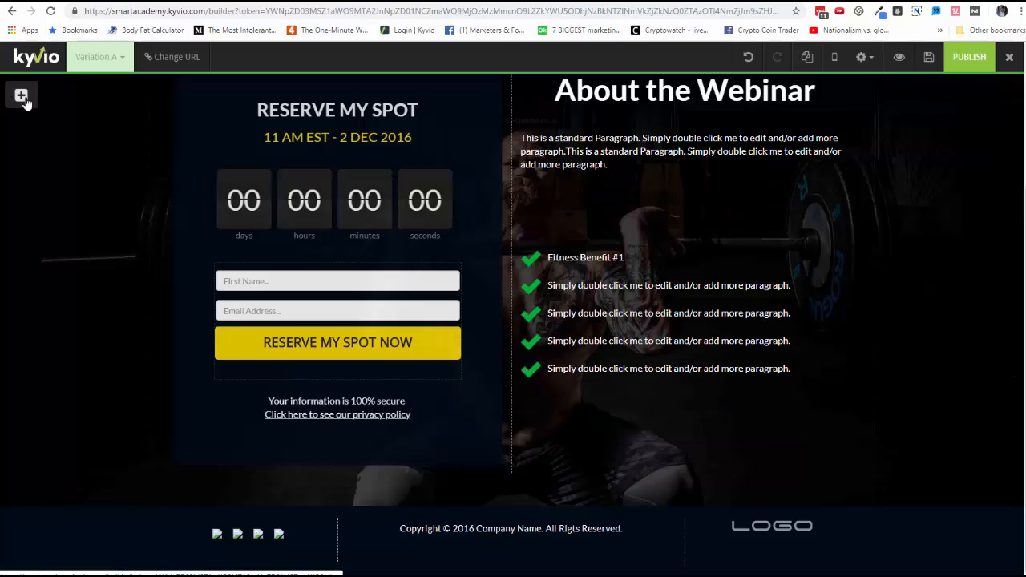
Step: Add a green flat button below the benefits checklist
{"action": "mouse_move", "coordinate": [21, 95]}
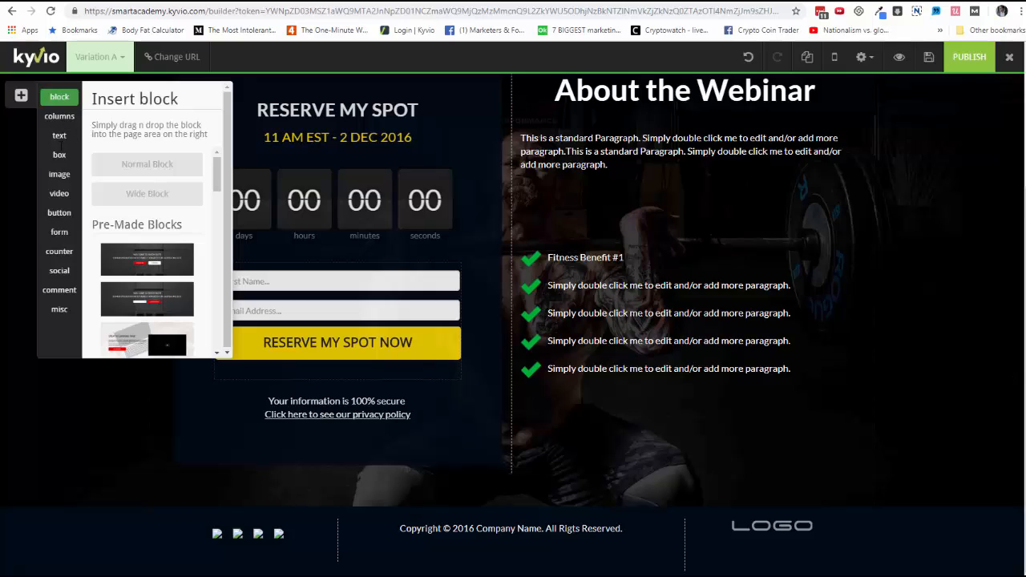
{"action": "left_click", "coordinate": [59, 117]}
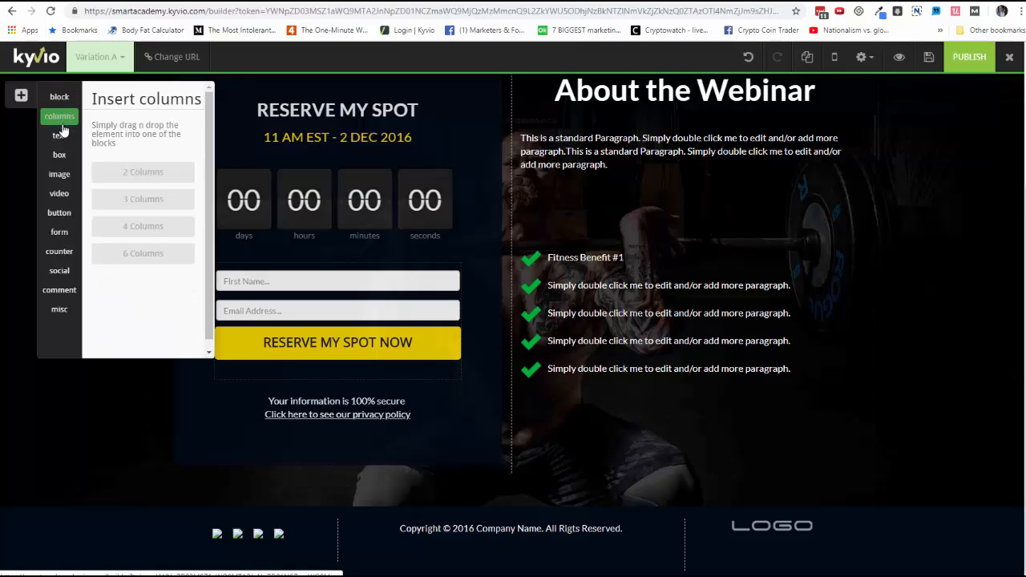
{"action": "left_click", "coordinate": [60, 135]}
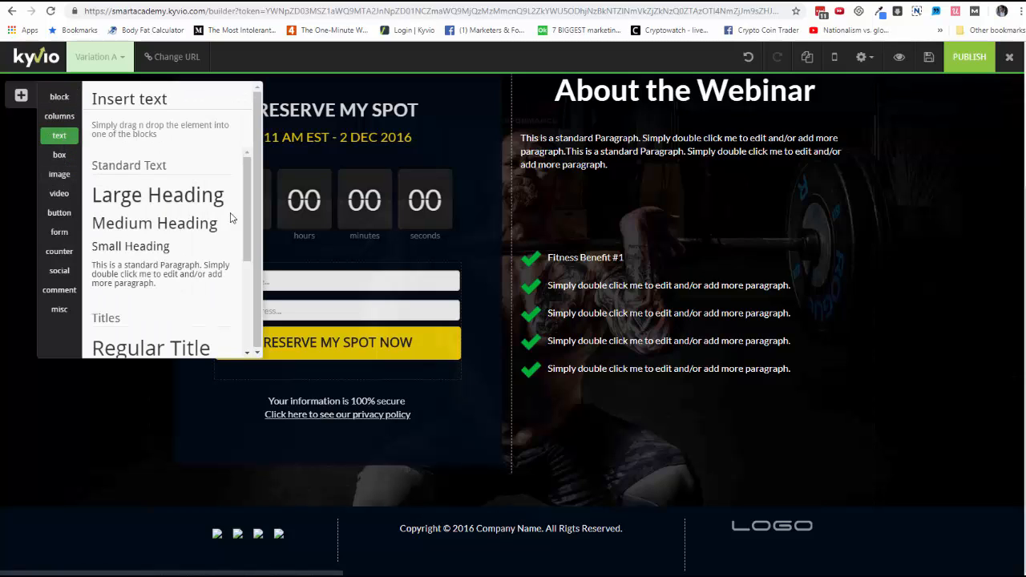
{"action": "left_click", "coordinate": [59, 212]}
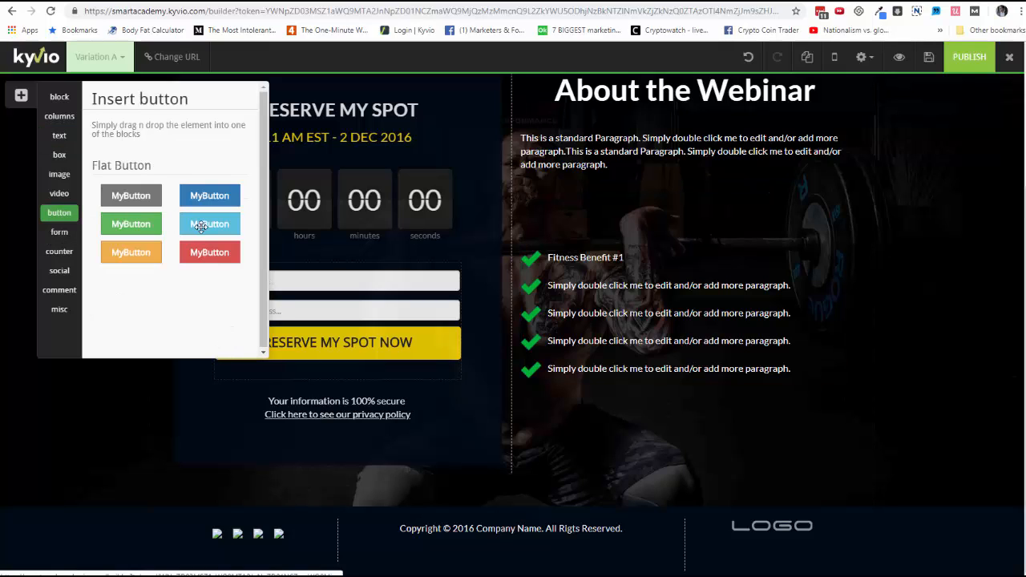
{"action": "left_click_drag", "start_coordinate": [582, 327], "coordinate": [686, 397]}
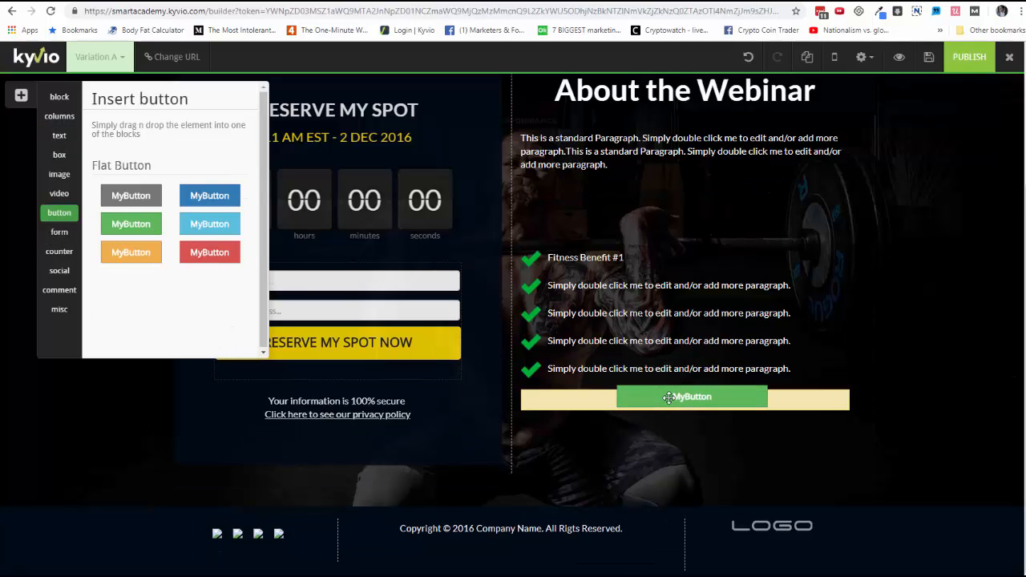
{"action": "left_click", "coordinate": [21, 96]}
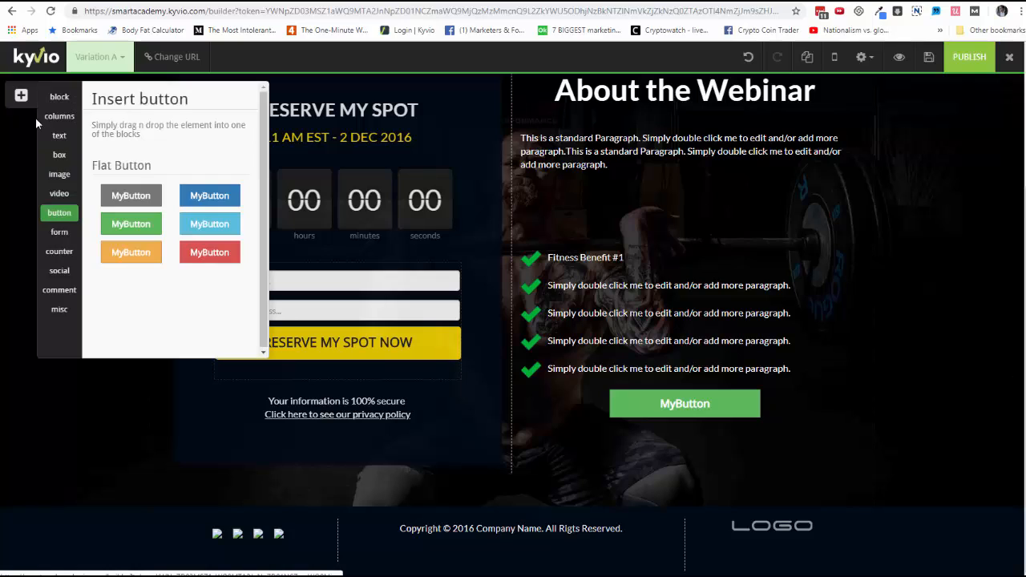
Step: Review the page options: title, description, keywords, background image and background video settings
{"action": "left_click", "coordinate": [861, 57]}
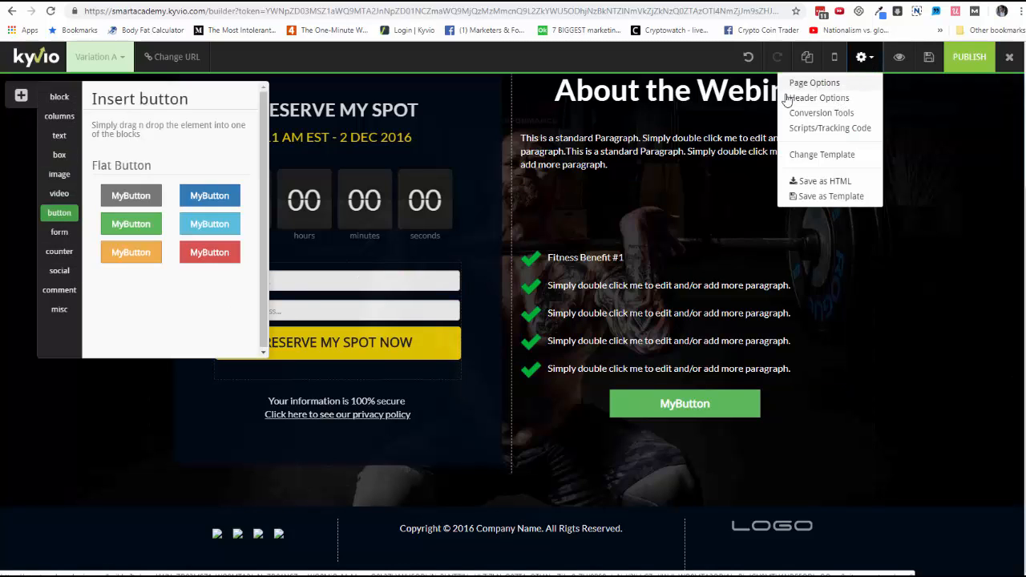
{"action": "left_click", "coordinate": [794, 84]}
{"action": "left_click", "coordinate": [760, 156]}
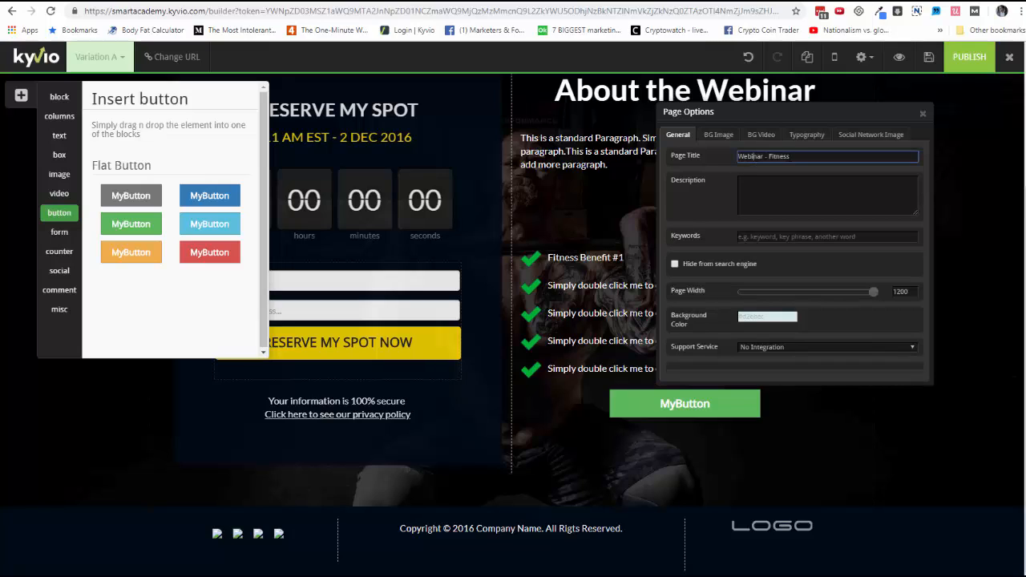
{"action": "left_click", "coordinate": [782, 178]}
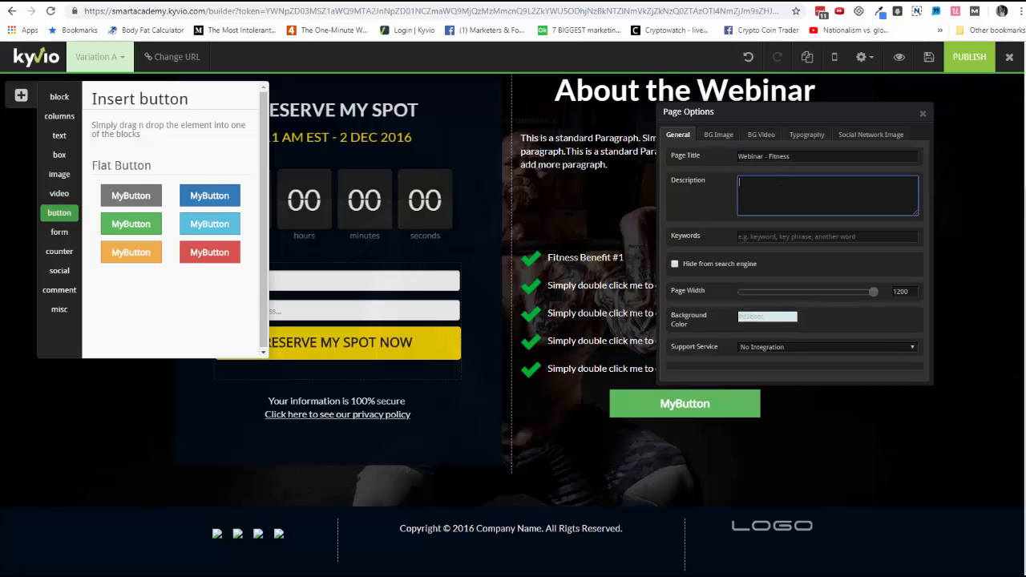
{"action": "left_click", "coordinate": [744, 238]}
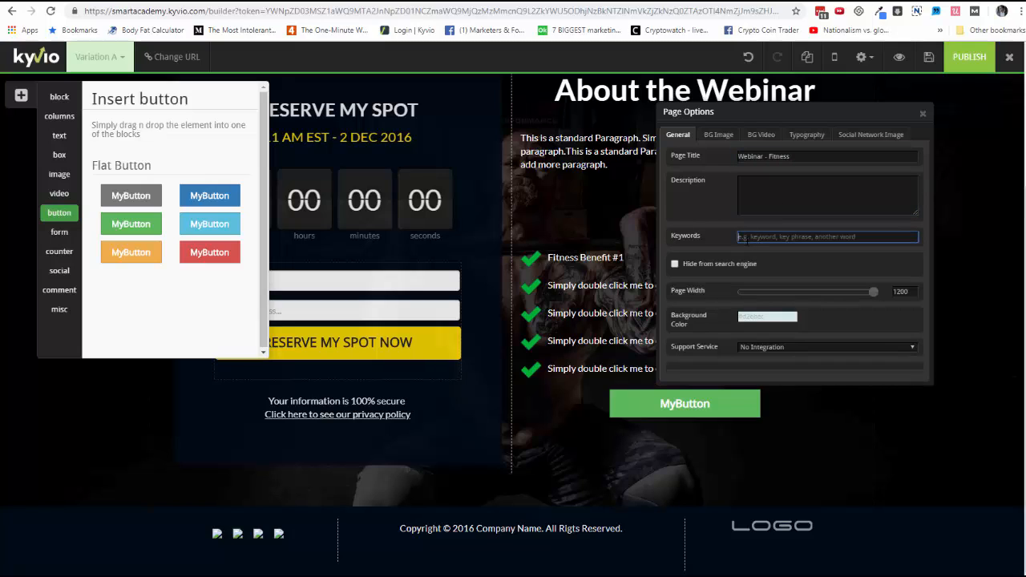
{"action": "left_click", "coordinate": [726, 137]}
{"action": "left_click", "coordinate": [762, 137]}
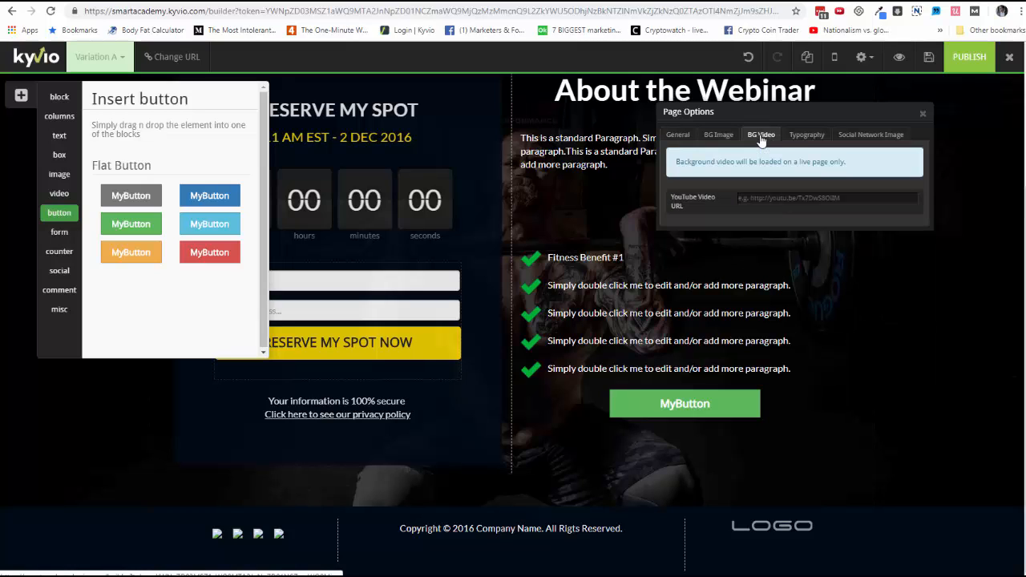
{"action": "left_click", "coordinate": [922, 113]}
Step: Open the custom scripts settings for head, body and footer code, then close them
{"action": "left_click", "coordinate": [863, 57]}
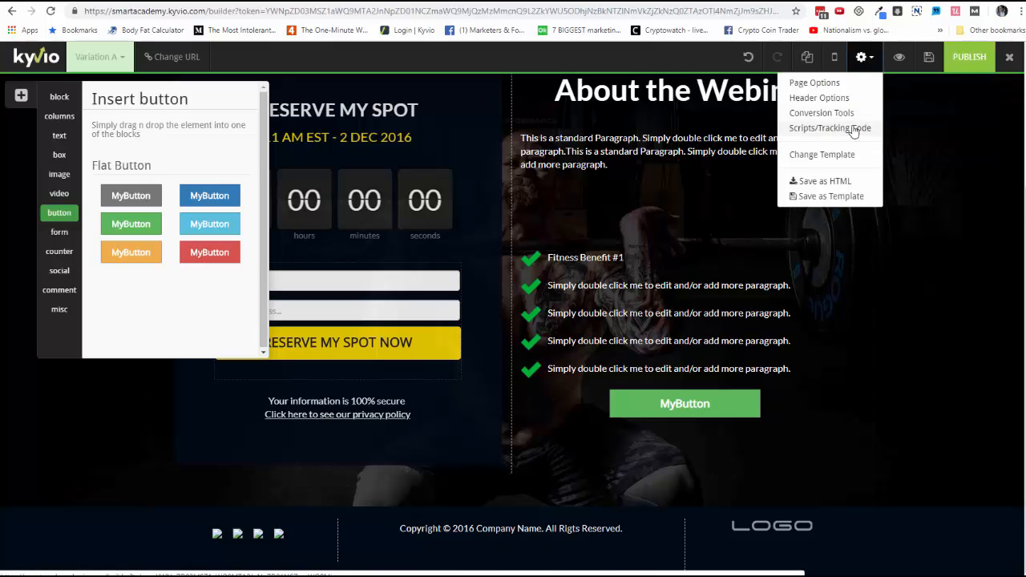
{"action": "left_click", "coordinate": [853, 129]}
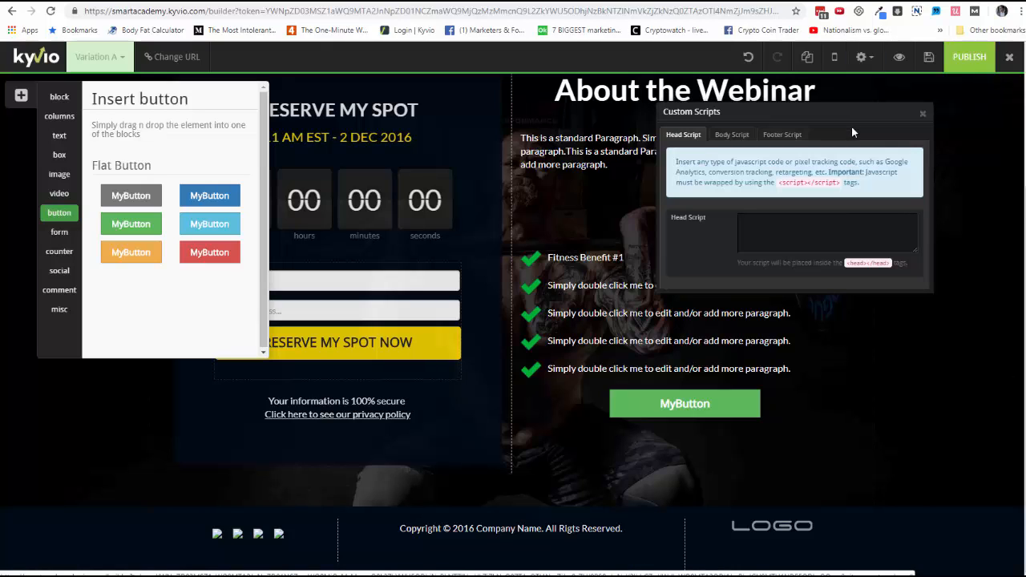
{"action": "left_click", "coordinate": [921, 113]}
Step: Enable a popup in the page's conversion tools
{"action": "left_click", "coordinate": [860, 66]}
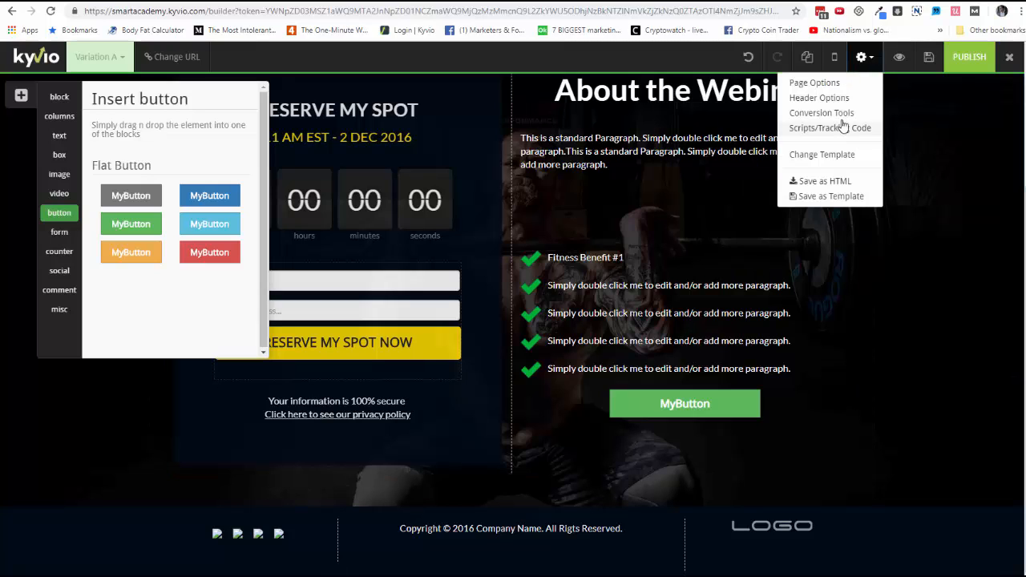
{"action": "left_click", "coordinate": [836, 117]}
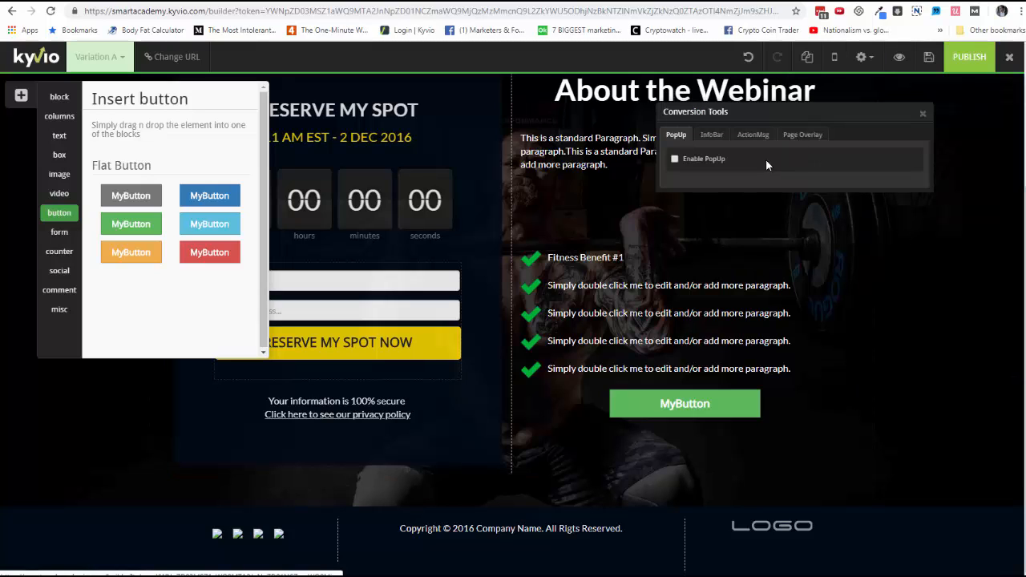
{"action": "left_click", "coordinate": [695, 161]}
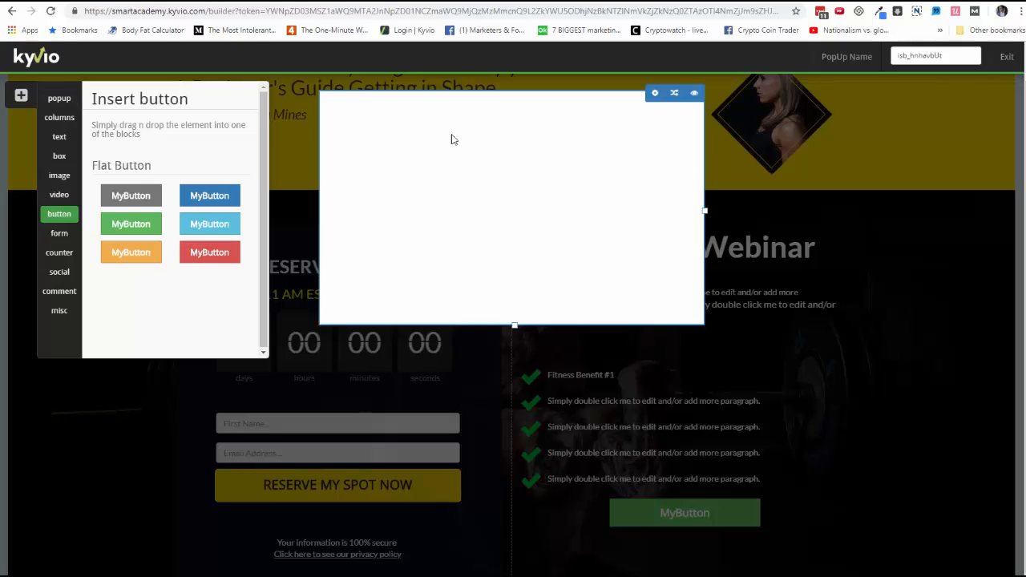
Step: Fill the popup with a green button and a YouTube video placed above it, then exit the popup editor
{"action": "left_click_drag", "start_coordinate": [124, 226], "coordinate": [533, 224]}
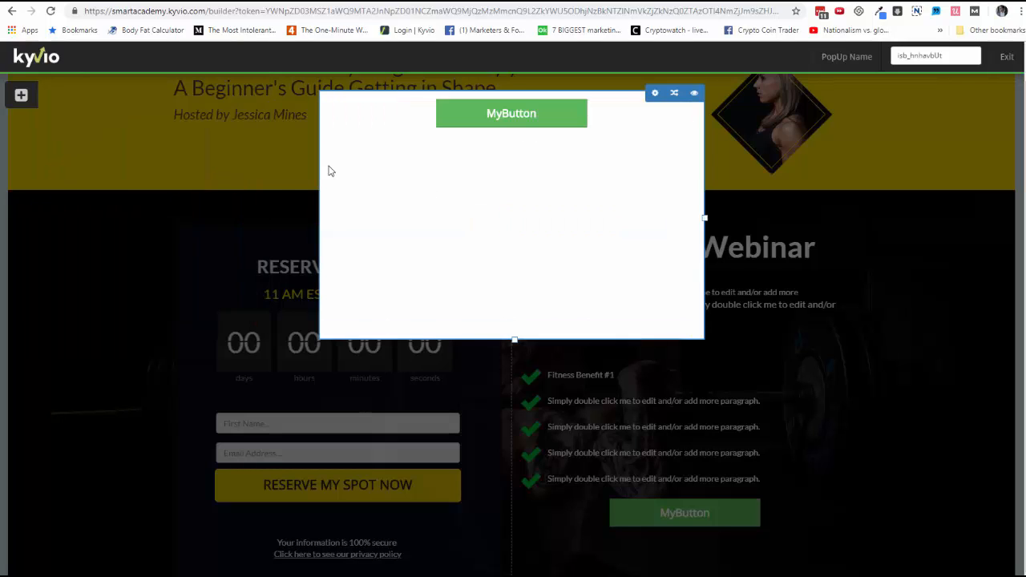
{"action": "left_click", "coordinate": [21, 94]}
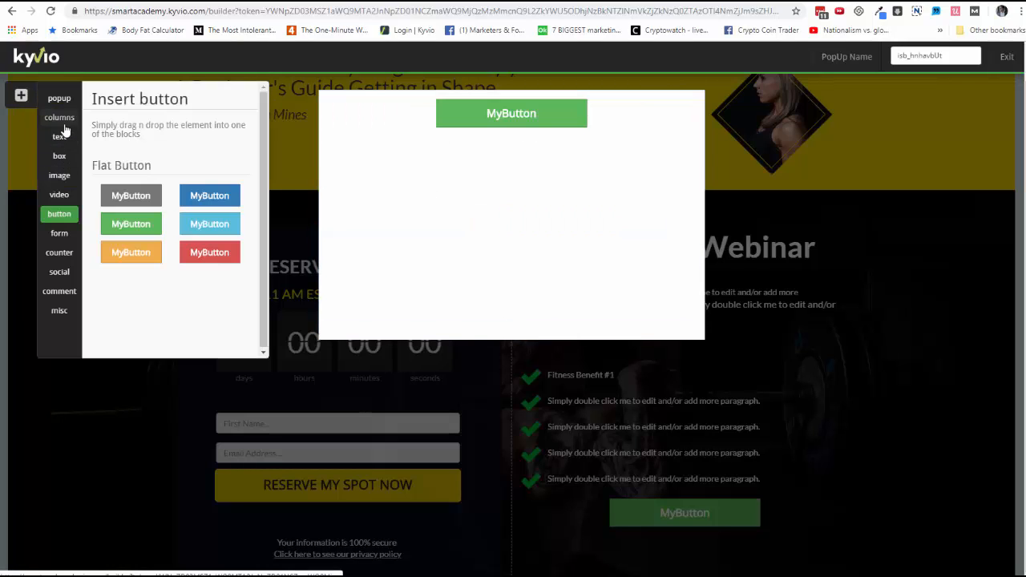
{"action": "left_click", "coordinate": [60, 196]}
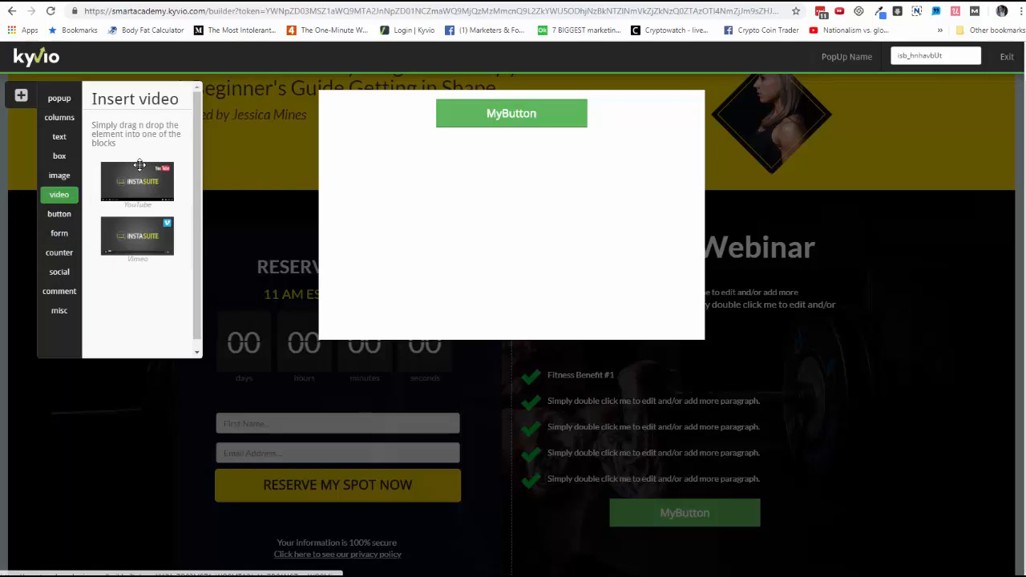
{"action": "left_click_drag", "start_coordinate": [122, 186], "coordinate": [467, 162]}
{"action": "left_click_drag", "start_coordinate": [554, 114], "coordinate": [525, 312]}
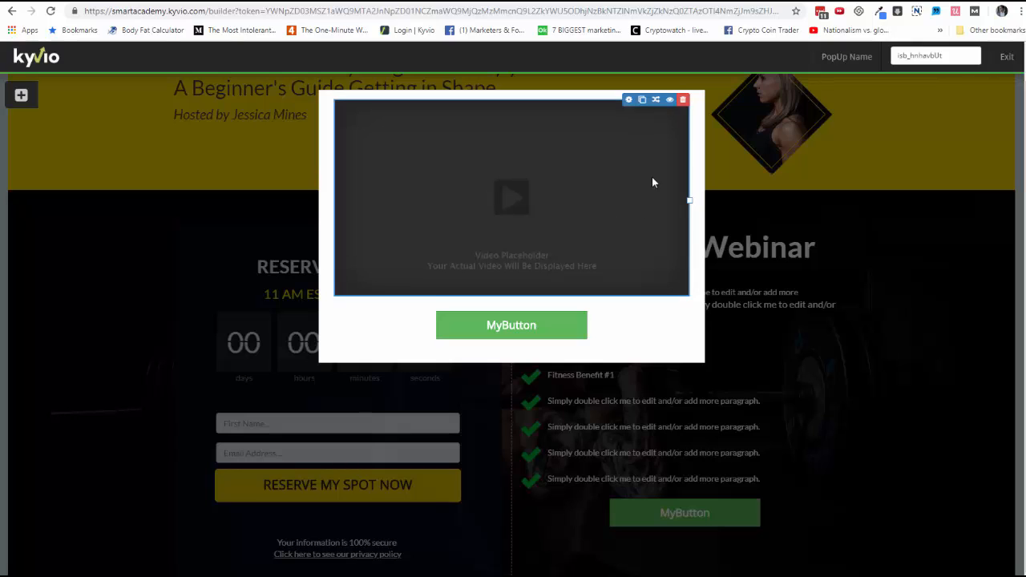
{"action": "left_click", "coordinate": [1007, 56]}
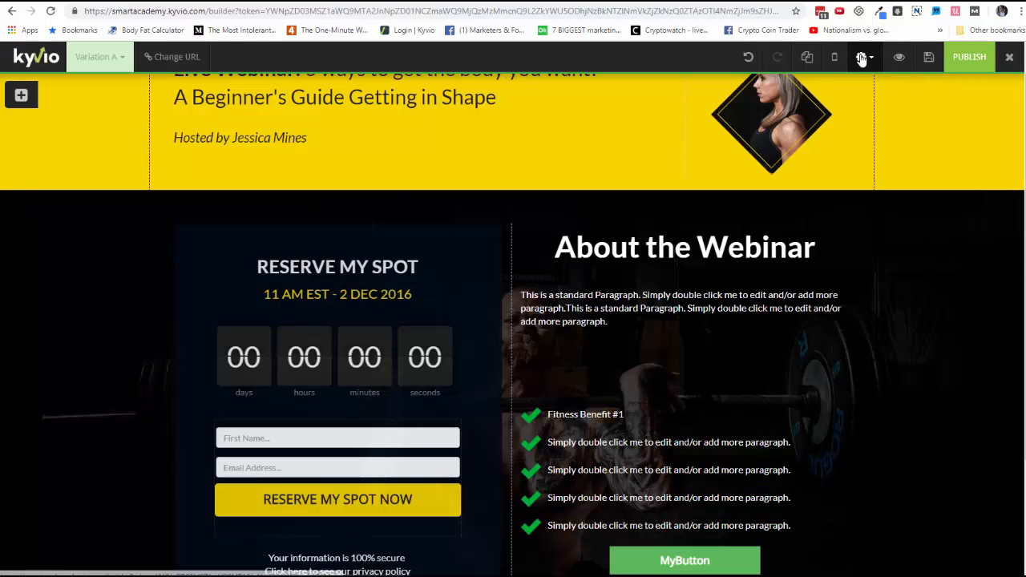
Step: Enable the InfoBar in the conversion tools and create a new InfoBar
{"action": "left_click", "coordinate": [861, 57]}
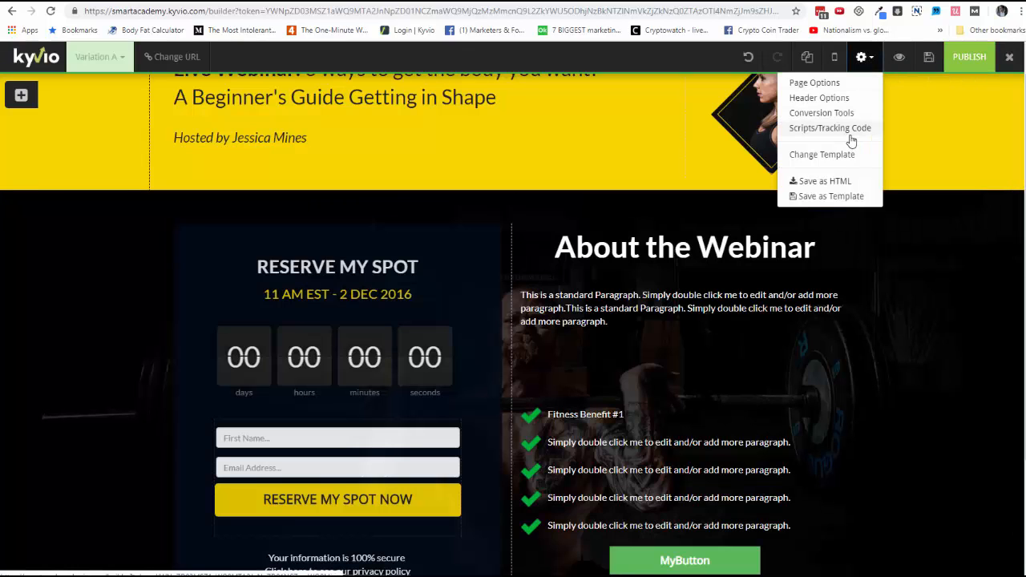
{"action": "left_click", "coordinate": [841, 113]}
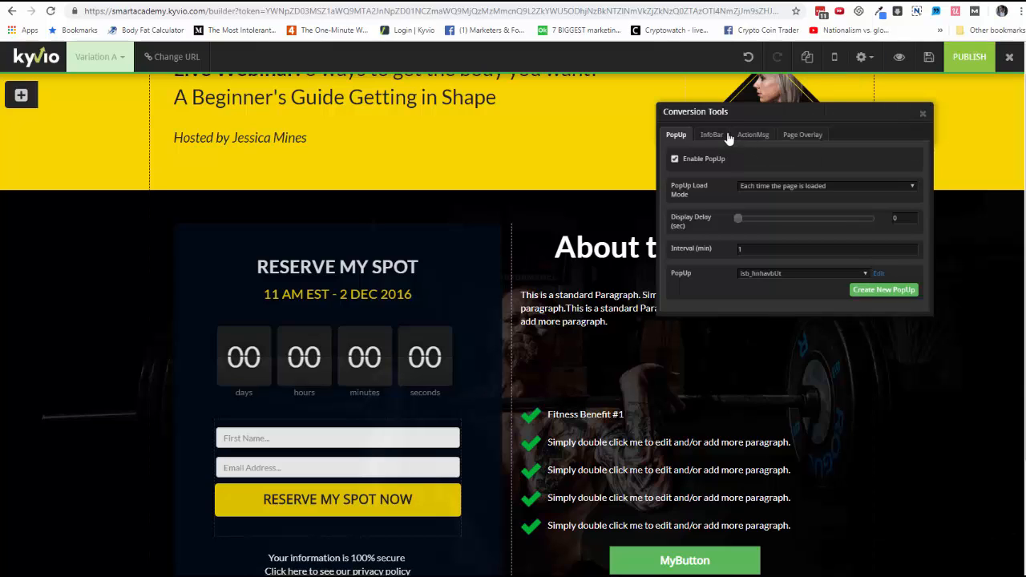
{"action": "left_click", "coordinate": [714, 136]}
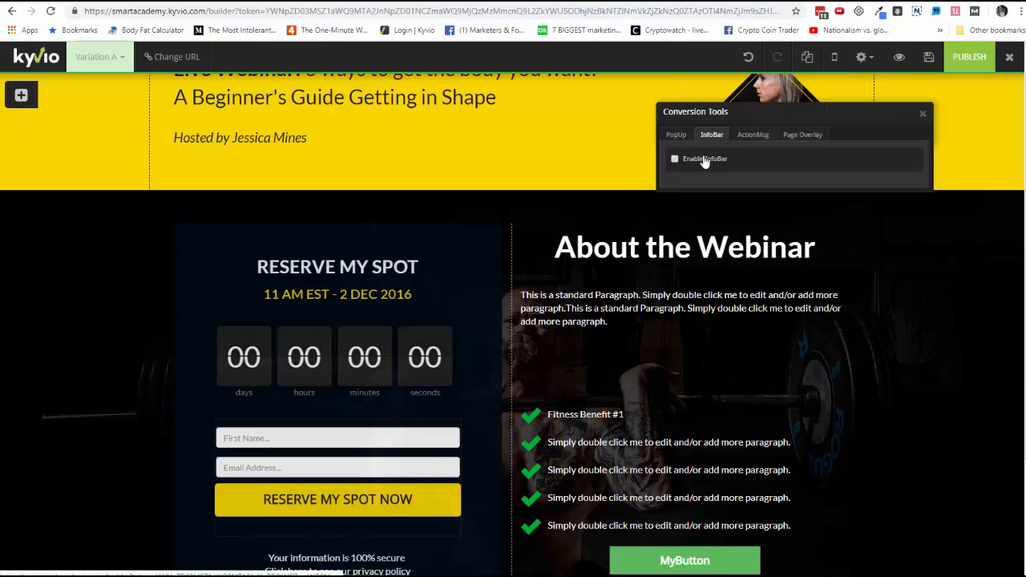
{"action": "left_click", "coordinate": [699, 160]}
{"action": "left_click", "coordinate": [882, 250]}
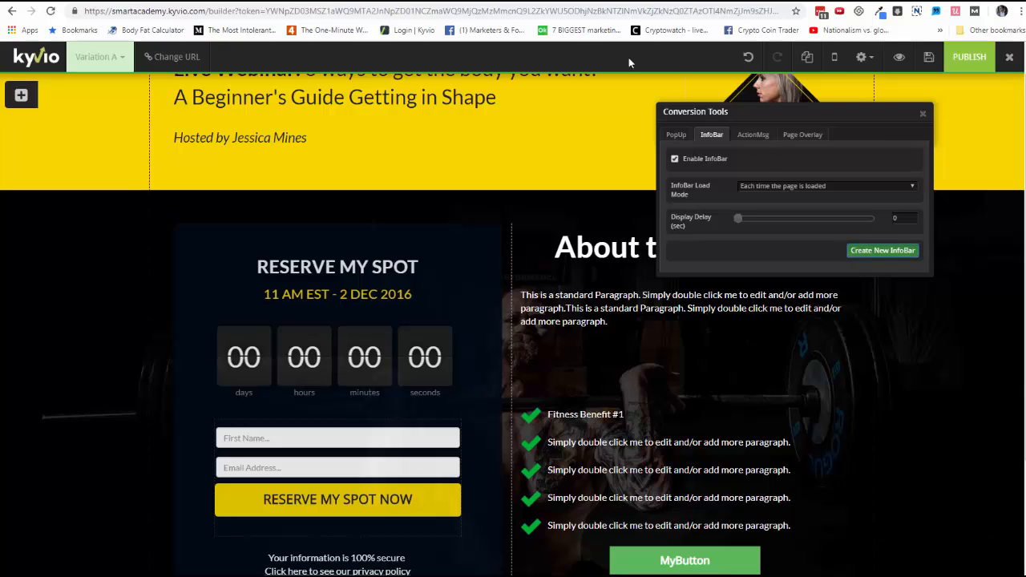
Step: Set the InfoBar position to Bottom and insert a countdown timer into it
{"action": "left_click", "coordinate": [793, 58]}
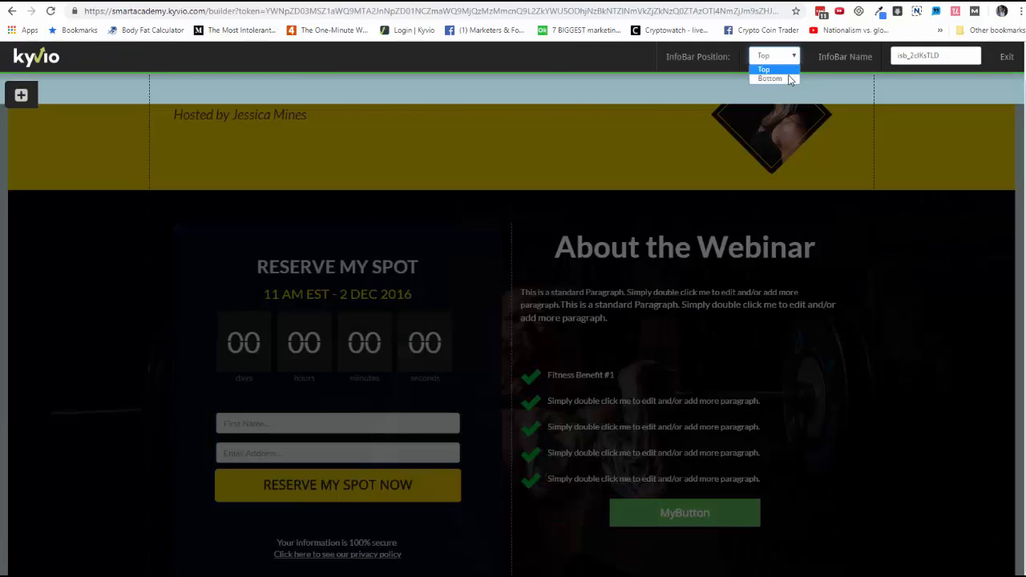
{"action": "left_click", "coordinate": [753, 79]}
{"action": "left_click", "coordinate": [21, 95]}
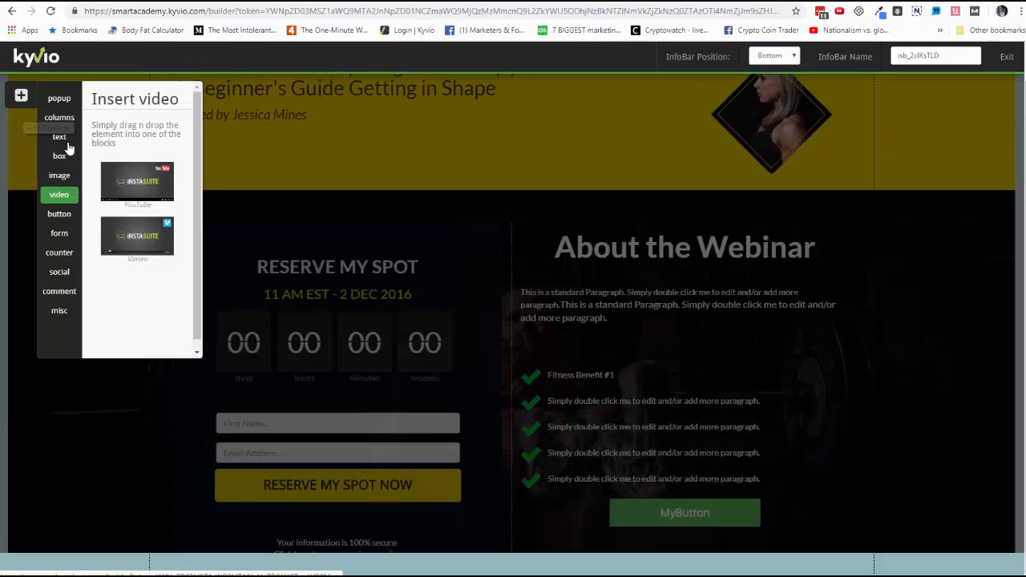
{"action": "left_click", "coordinate": [64, 255]}
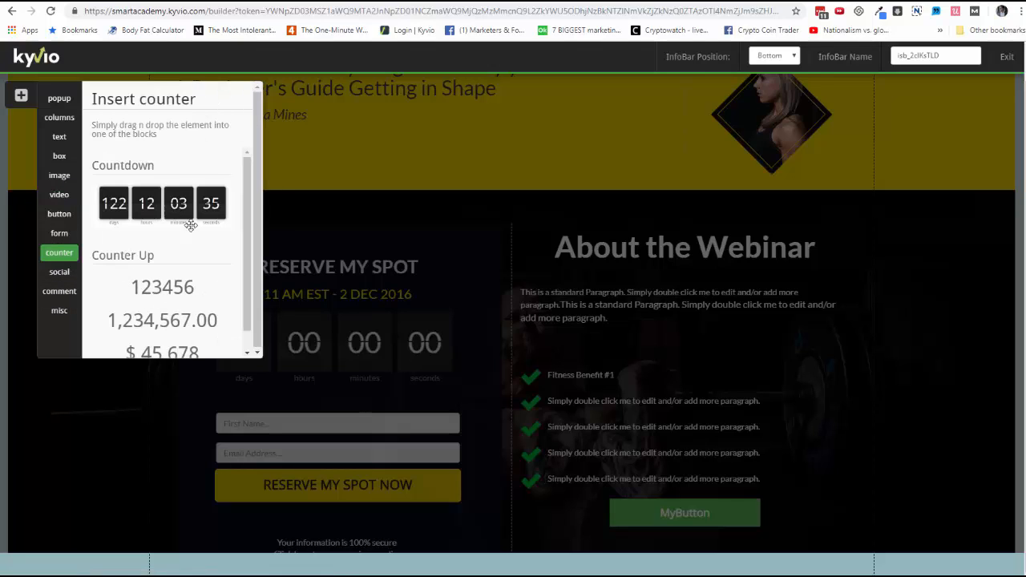
{"action": "left_click_drag", "start_coordinate": [195, 218], "coordinate": [546, 570]}
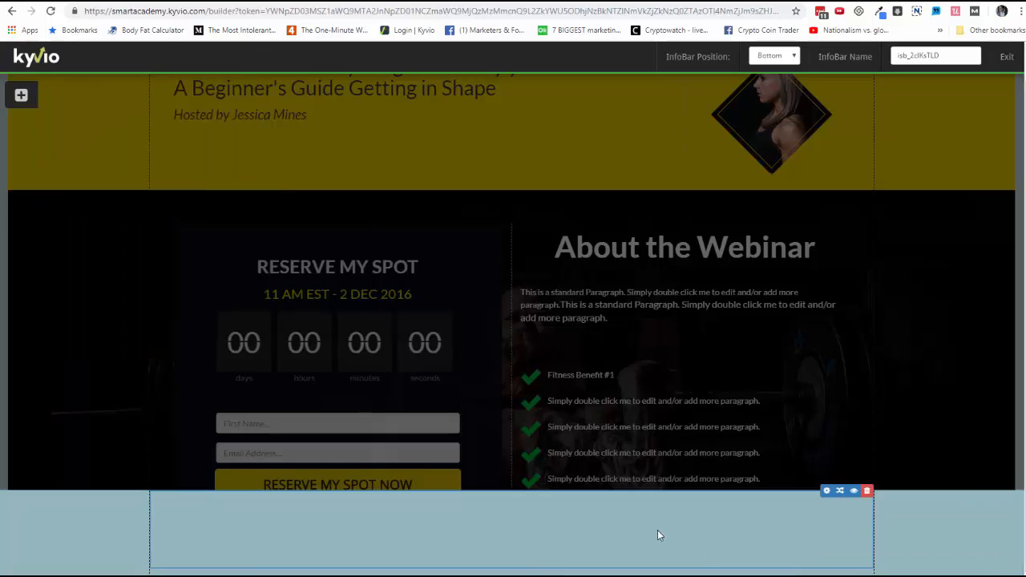
Step: Set the InfoBar countdown's target date to 2019-04-06 and close the countdown settings
{"action": "left_click", "coordinate": [826, 491]}
{"action": "left_click", "coordinate": [838, 212]}
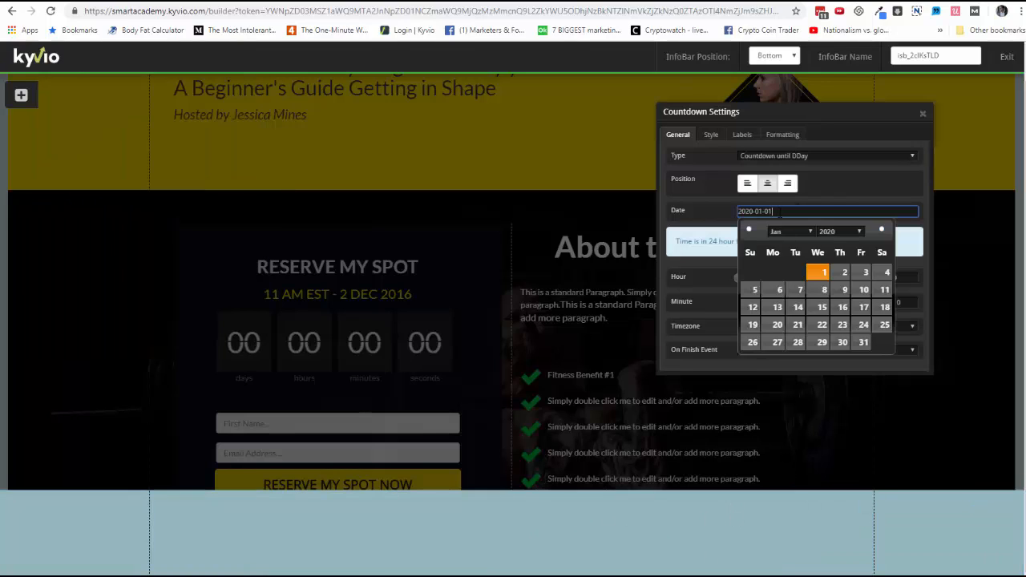
{"action": "left_click", "coordinate": [749, 230]}
{"action": "left_click", "coordinate": [750, 230]}
{"action": "left_click", "coordinate": [750, 230]}
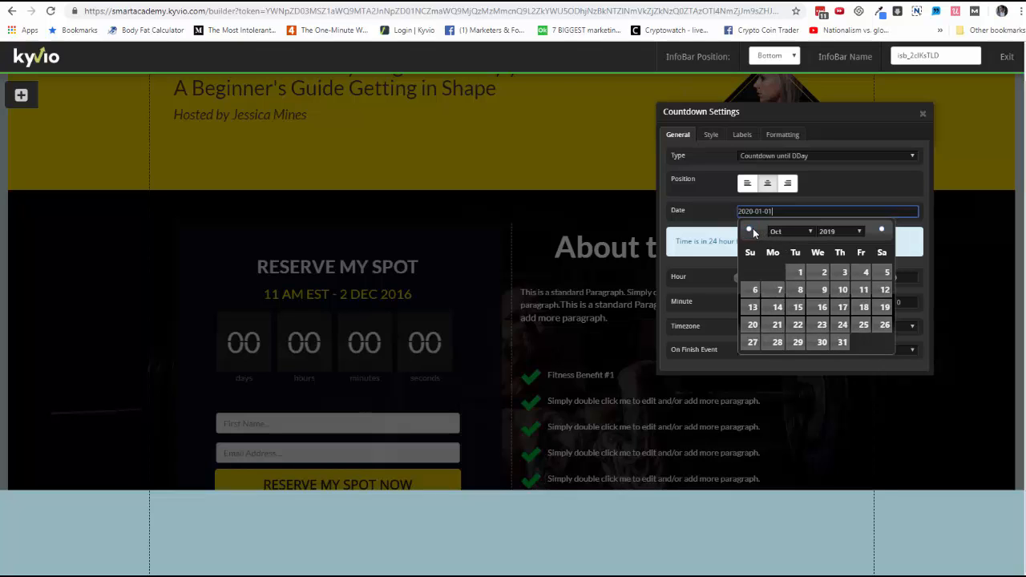
{"action": "left_click", "coordinate": [749, 230]}
{"action": "left_click", "coordinate": [749, 230]}
{"action": "left_click", "coordinate": [749, 230]}
{"action": "left_click", "coordinate": [749, 230]}
{"action": "left_click", "coordinate": [749, 230]}
{"action": "left_click", "coordinate": [749, 230]}
{"action": "left_click", "coordinate": [749, 230]}
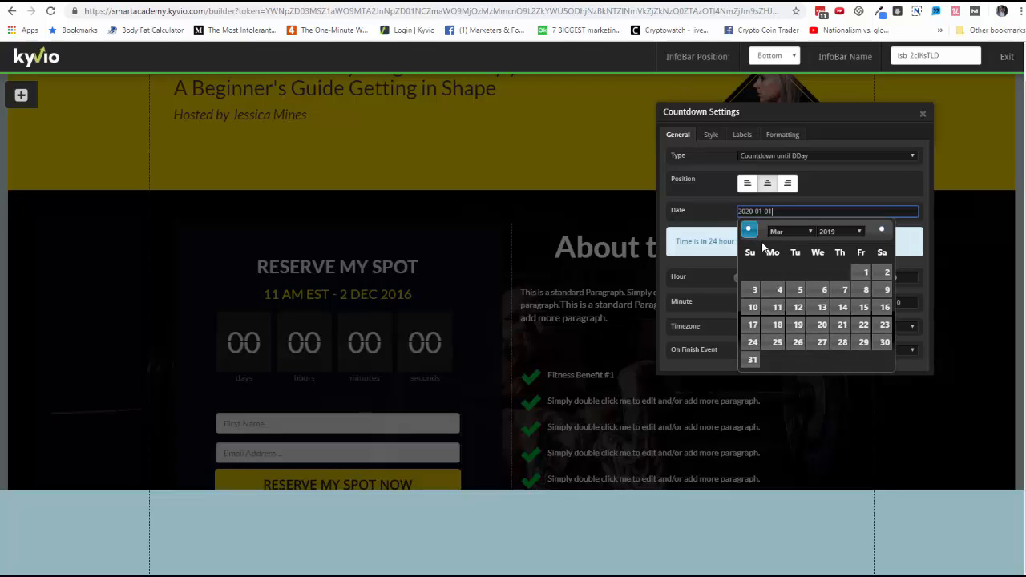
{"action": "left_click", "coordinate": [882, 231]}
{"action": "left_click", "coordinate": [884, 272]}
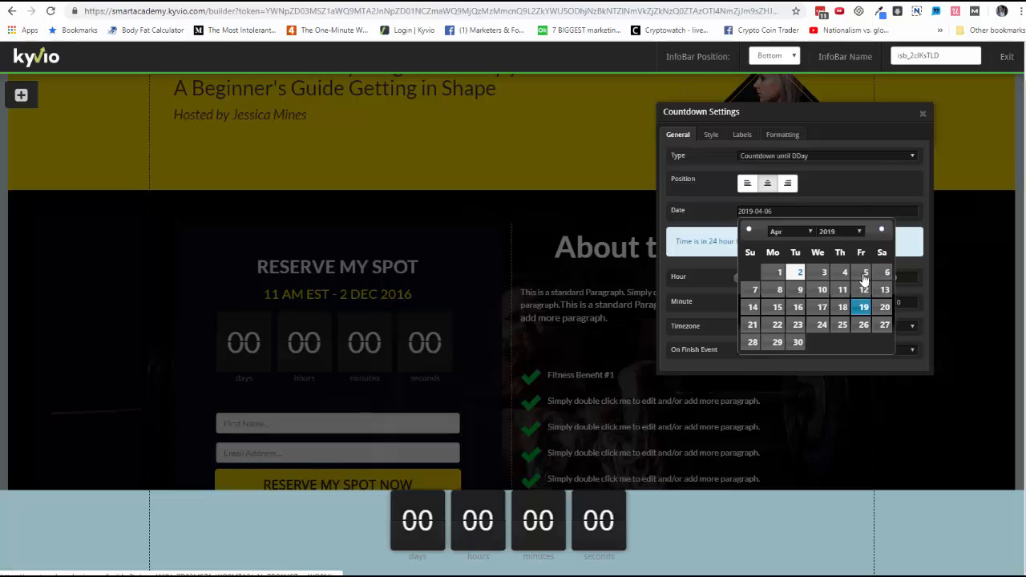
{"action": "left_click", "coordinate": [922, 115]}
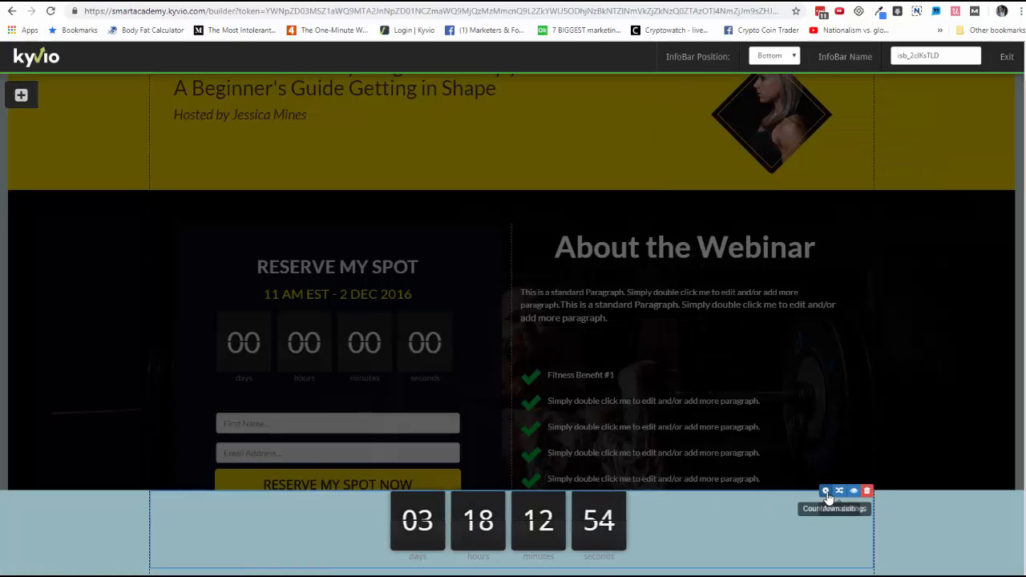
Step: Change the InfoBar countdown's style to Text and set its sub-text color to #000000
{"action": "left_click", "coordinate": [826, 491]}
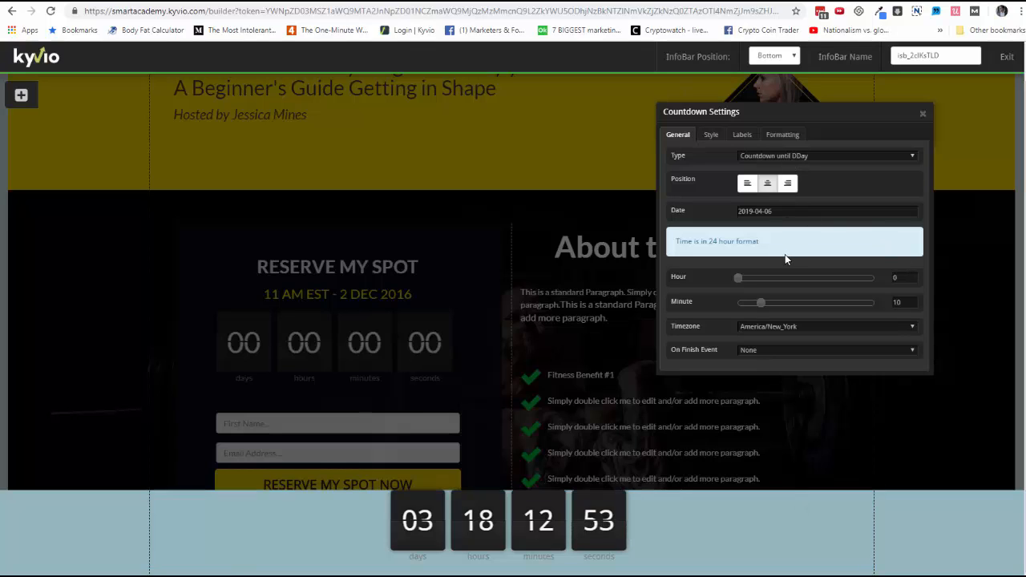
{"action": "left_click", "coordinate": [782, 135]}
{"action": "left_click_drag", "start_coordinate": [746, 158], "coordinate": [749, 160]}
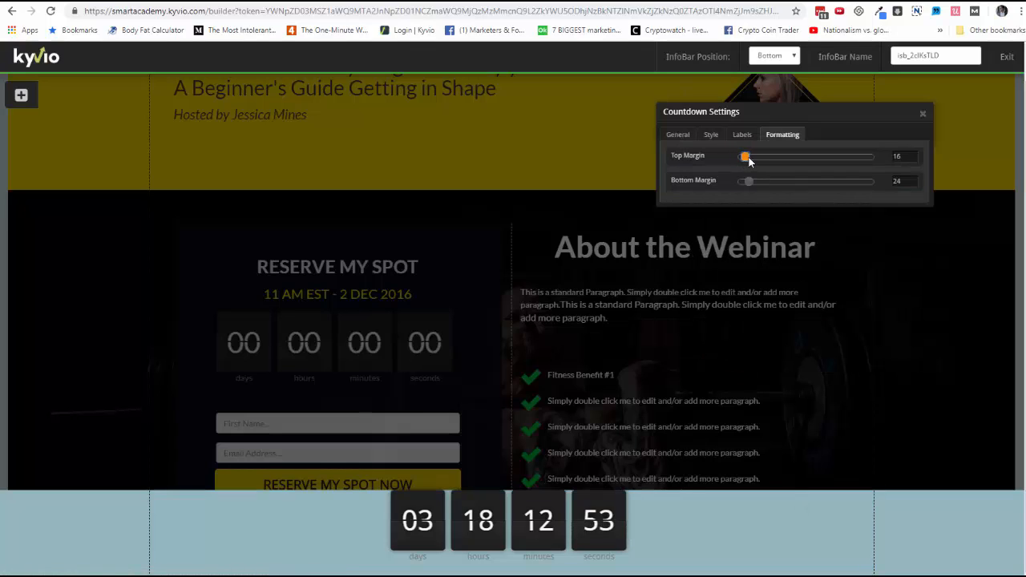
{"action": "left_click", "coordinate": [711, 135]}
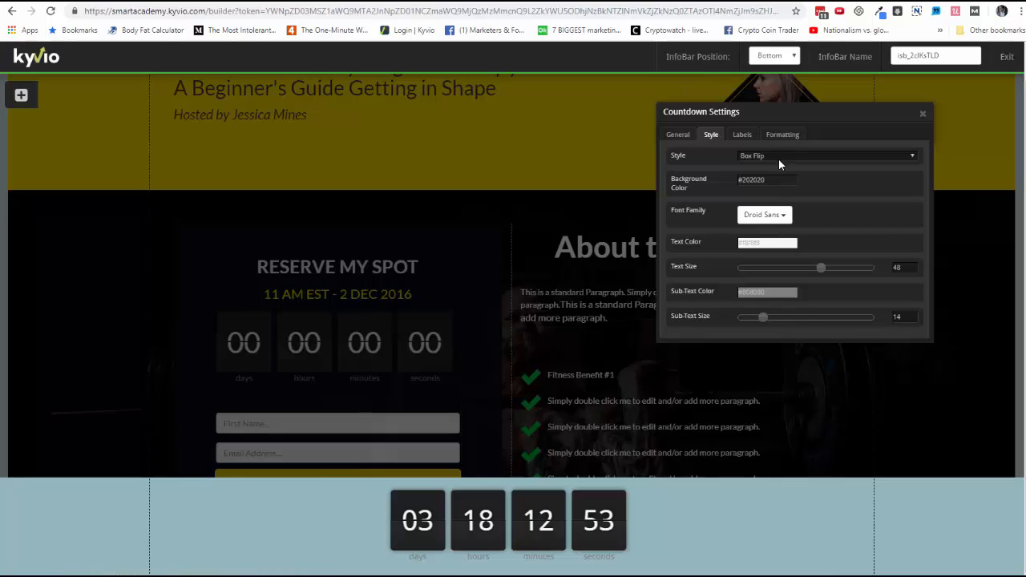
{"action": "left_click", "coordinate": [778, 159]}
{"action": "left_click", "coordinate": [776, 195]}
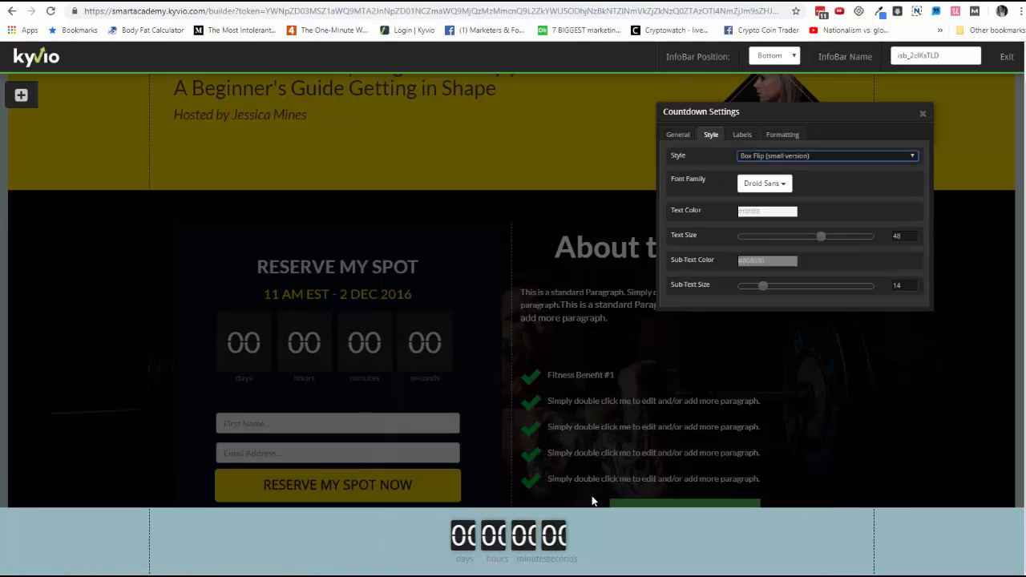
{"action": "left_click", "coordinate": [771, 186]}
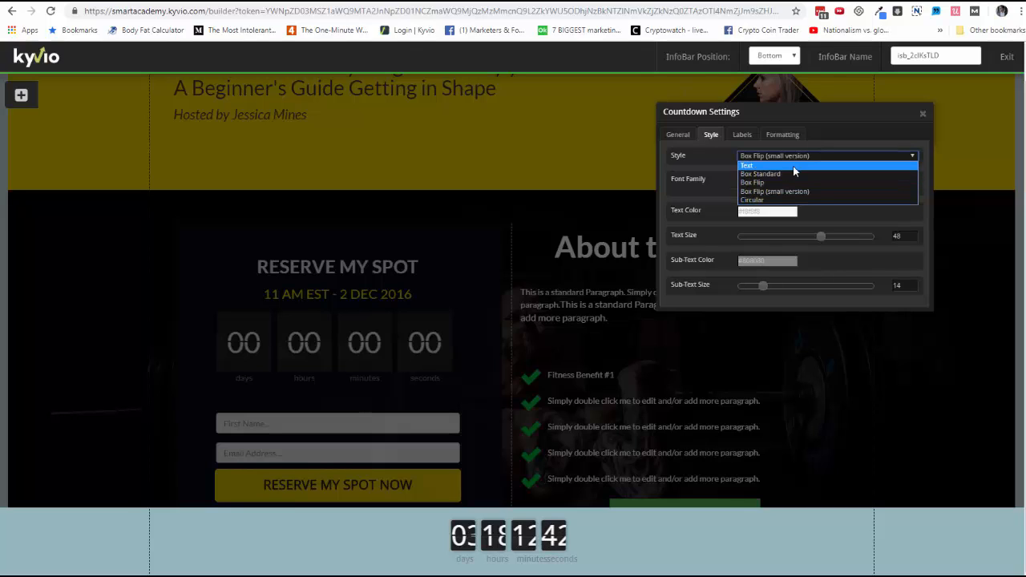
{"action": "left_click", "coordinate": [792, 166]}
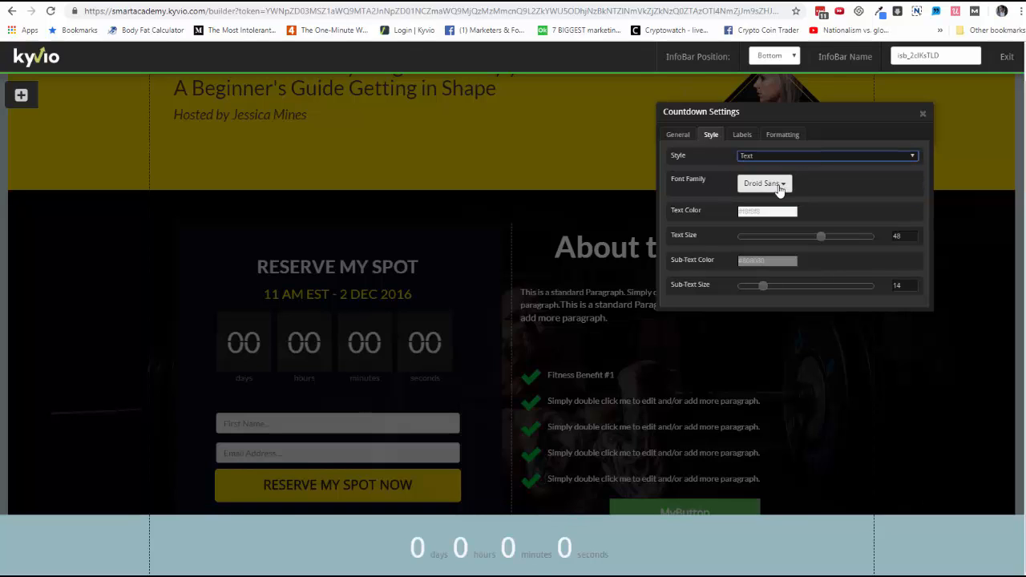
{"action": "left_click", "coordinate": [767, 258]}
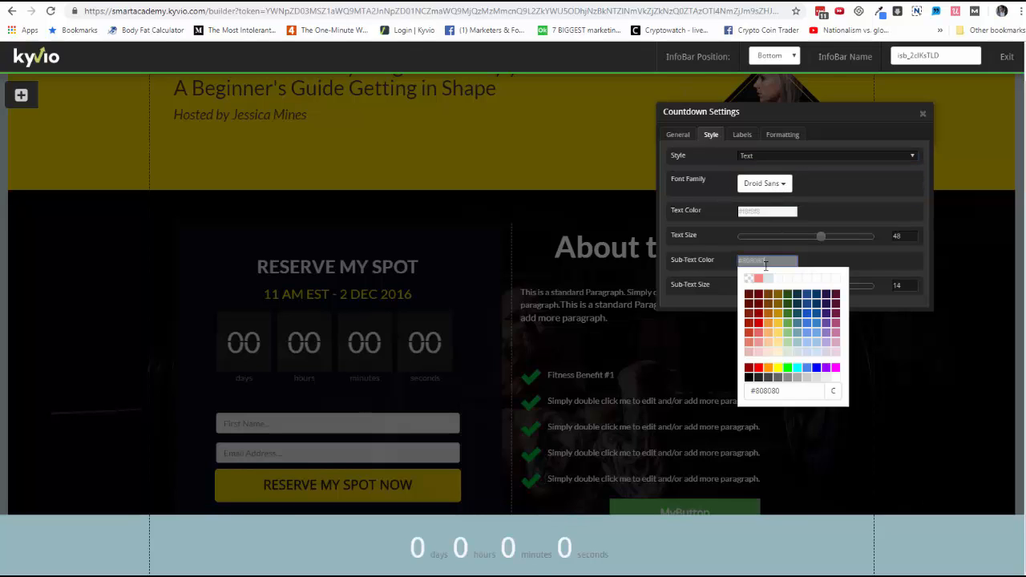
{"action": "left_click", "coordinate": [750, 378]}
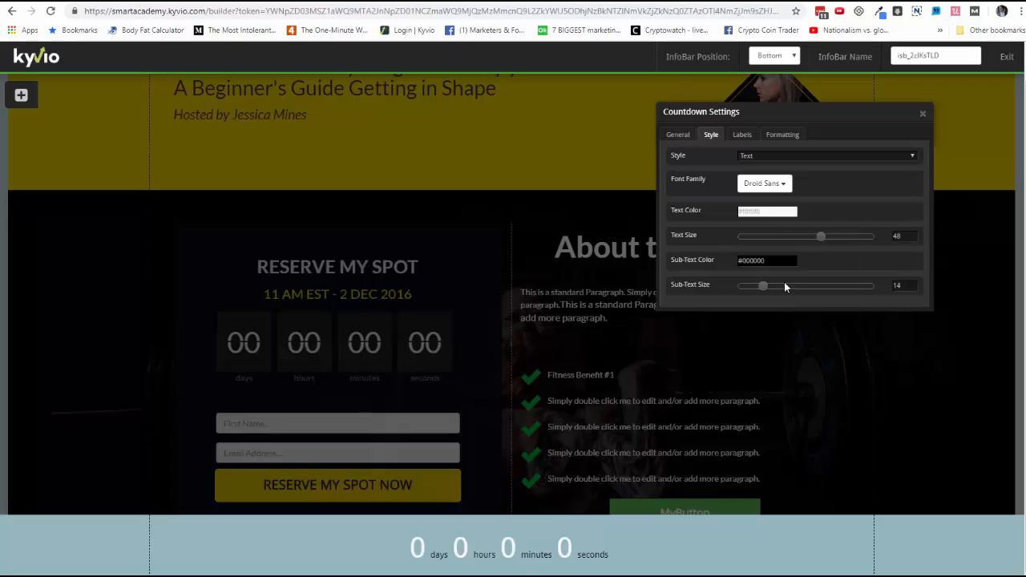
Step: Exit the InfoBar editor and return to the registration page in the builder
{"action": "left_click", "coordinate": [1005, 57]}
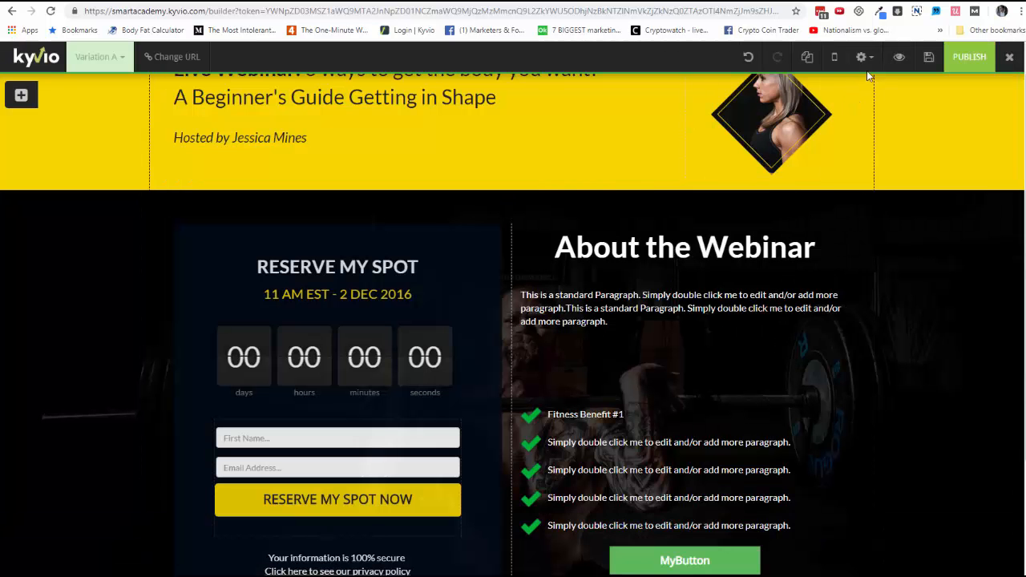
{"action": "scroll", "coordinate": [687, 442], "scroll_direction": "down", "scroll_amount": 2}
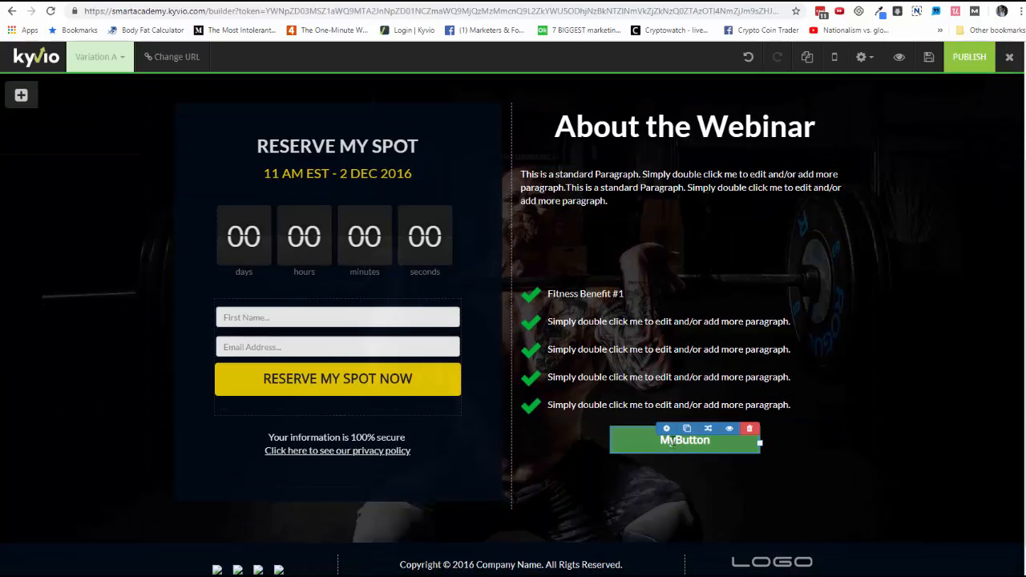
{"action": "scroll", "coordinate": [884, 340], "scroll_direction": "up", "scroll_amount": 2}
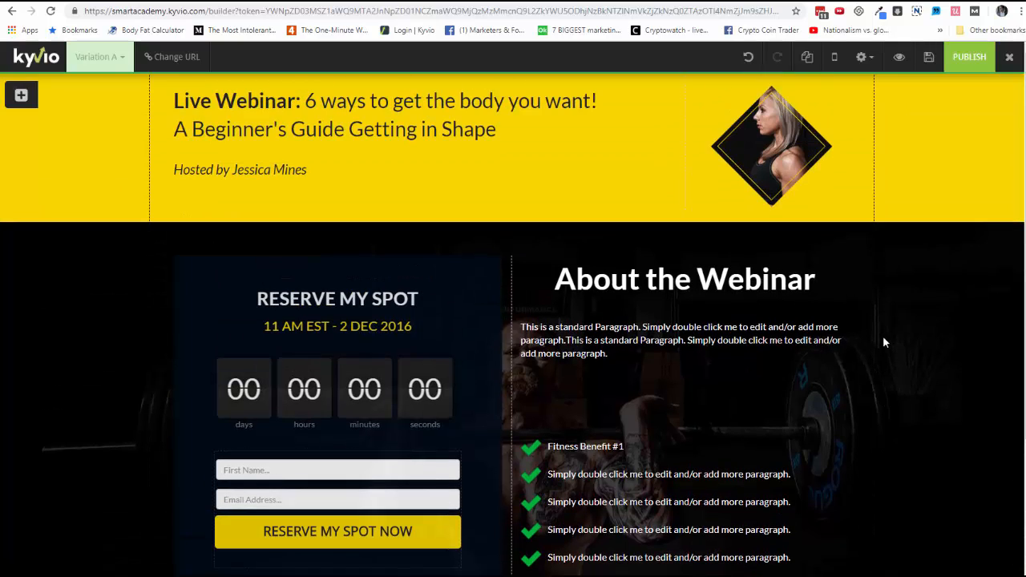
{"action": "left_click", "coordinate": [863, 57]}
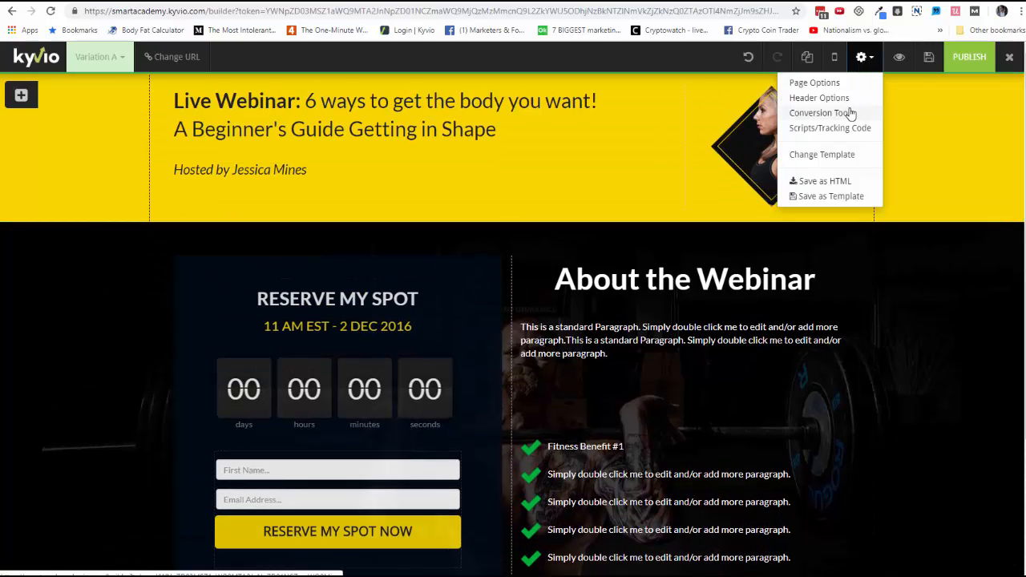
{"action": "left_click", "coordinate": [920, 315]}
{"action": "scroll", "coordinate": [921, 315], "scroll_direction": "down", "scroll_amount": 1}
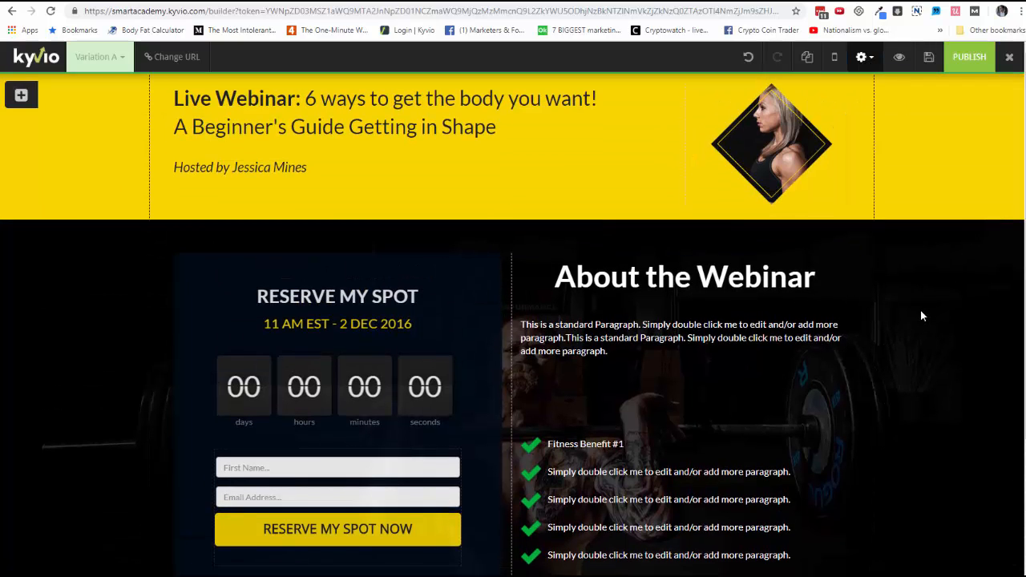
{"action": "scroll", "coordinate": [923, 313], "scroll_direction": "up", "scroll_amount": 1}
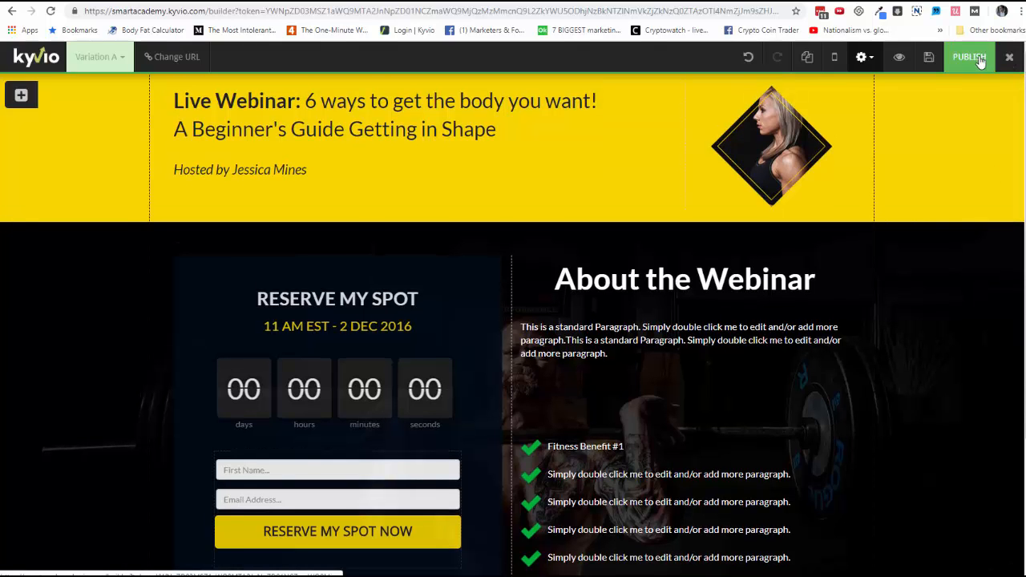
Step: Publish the registration page and preview it, dismissing the popup to view the whole page
{"action": "left_click", "coordinate": [971, 57]}
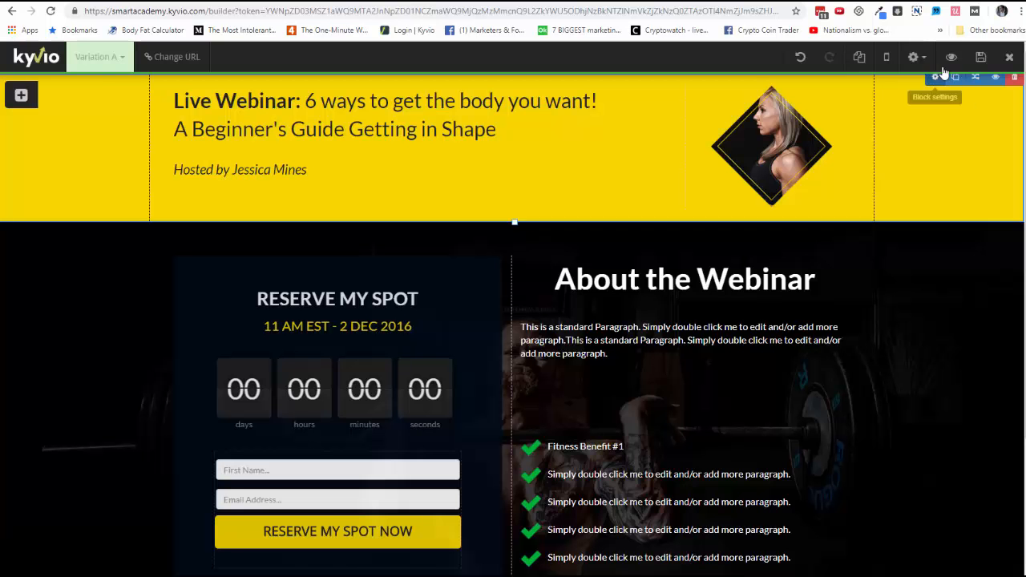
{"action": "left_click", "coordinate": [951, 57]}
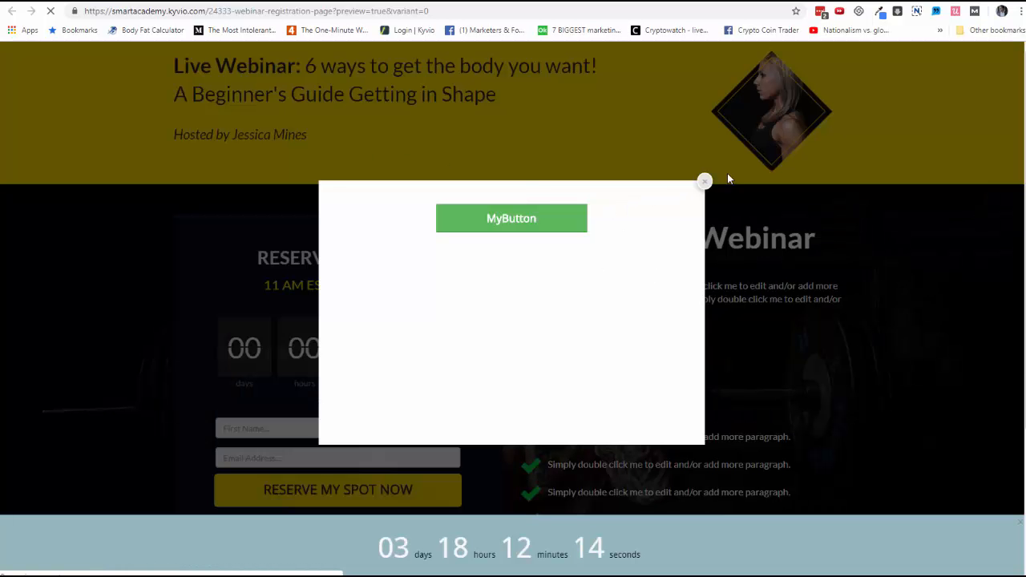
{"action": "left_click", "coordinate": [704, 181]}
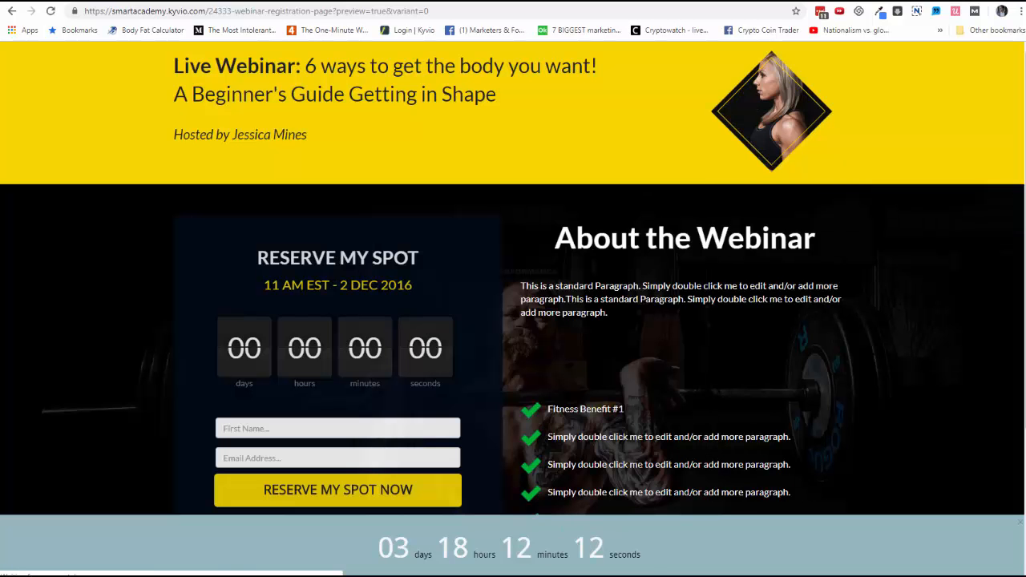
{"action": "scroll", "coordinate": [663, 461], "scroll_direction": "down", "scroll_amount": 3}
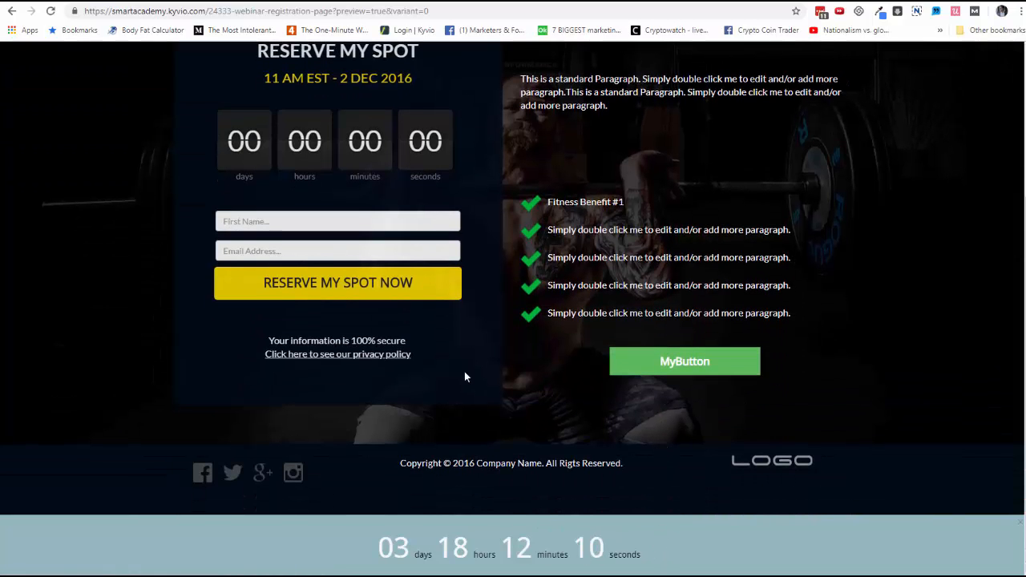
{"action": "scroll", "coordinate": [464, 375], "scroll_direction": "up", "scroll_amount": 3}
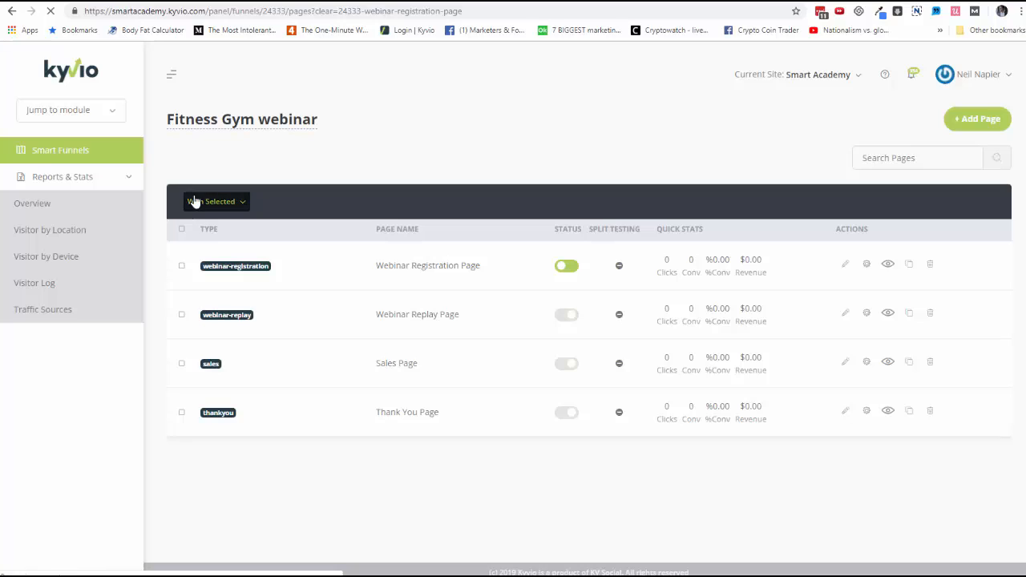
{"action": "left_click", "coordinate": [128, 182]}
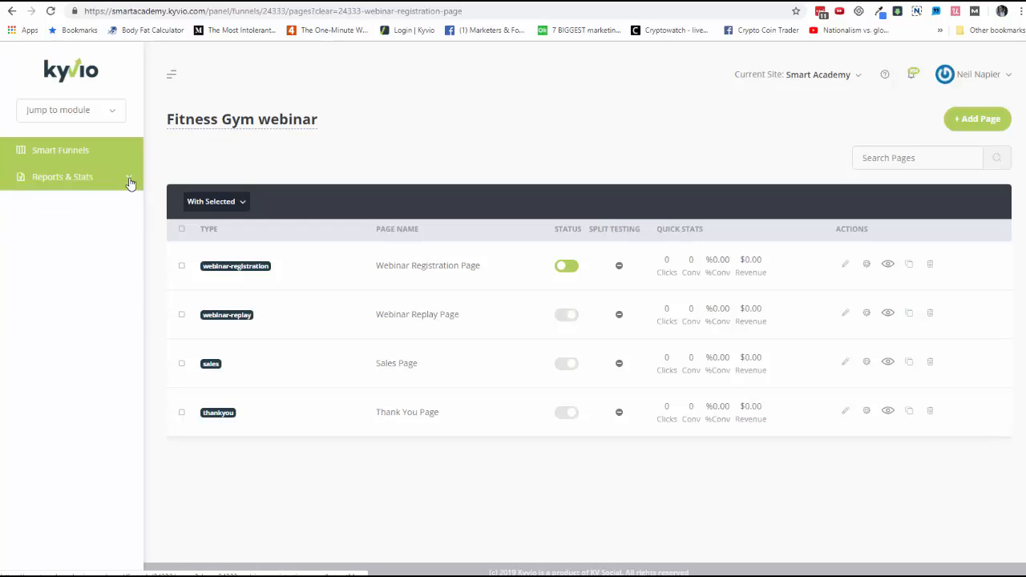
{"action": "left_click", "coordinate": [129, 182]}
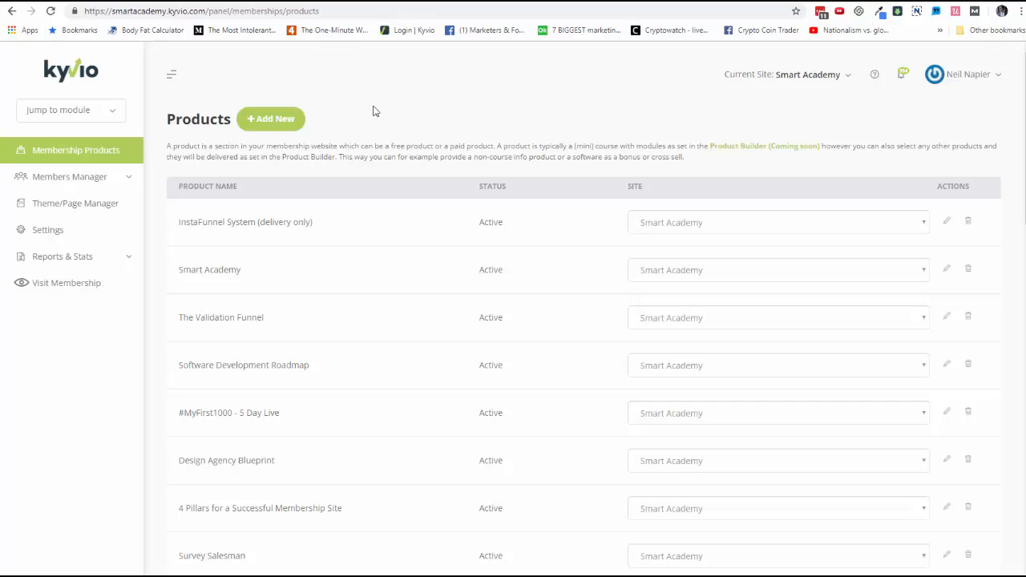
Step: Switch to the Smart Academy membership site tab and open Module 2 - Intermediate Courses
{"action": "left_click", "coordinate": [263, 1]}
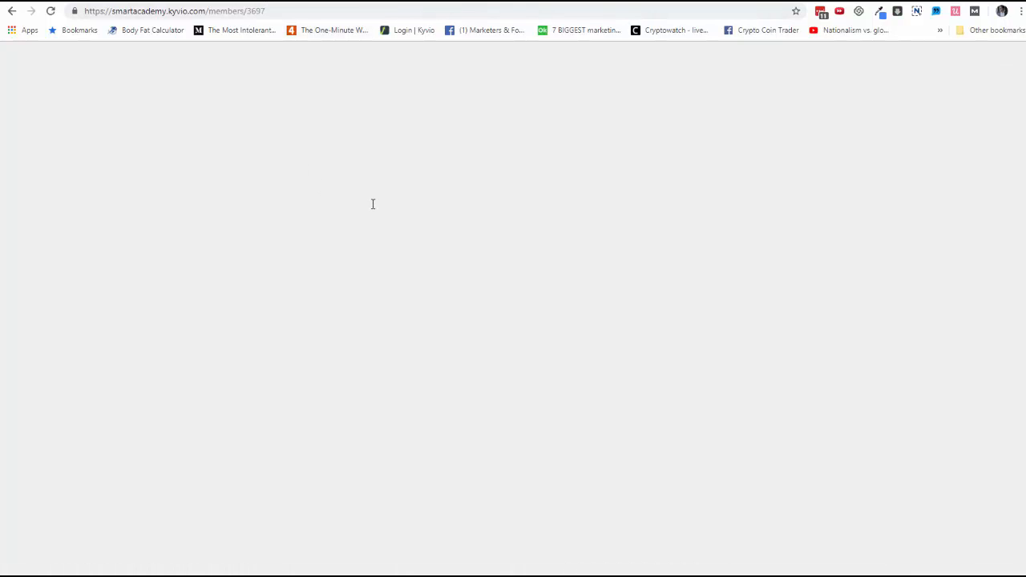
{"action": "scroll", "coordinate": [370, 208], "scroll_direction": "down", "scroll_amount": 1}
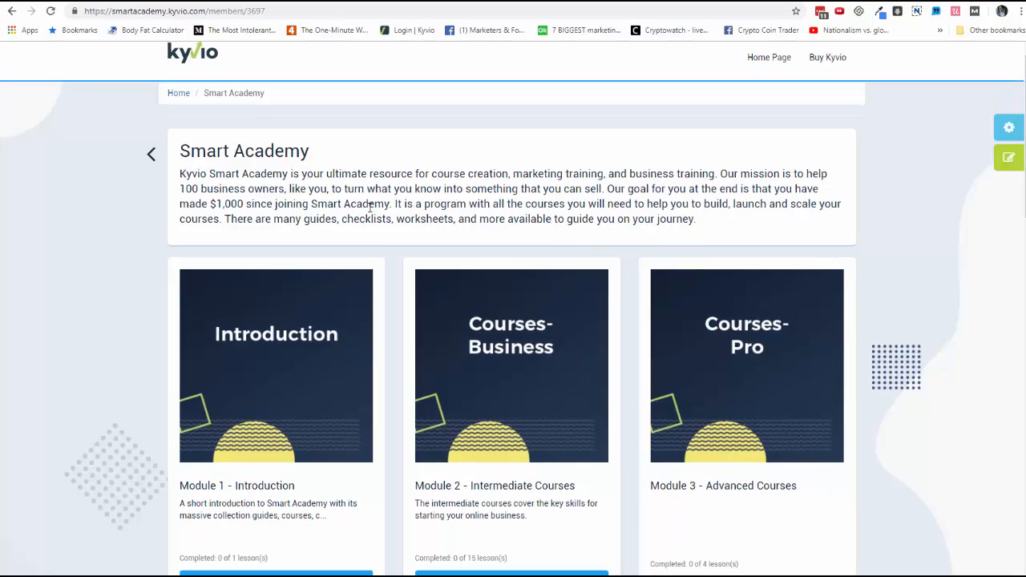
{"action": "scroll", "coordinate": [370, 207], "scroll_direction": "down", "scroll_amount": 9}
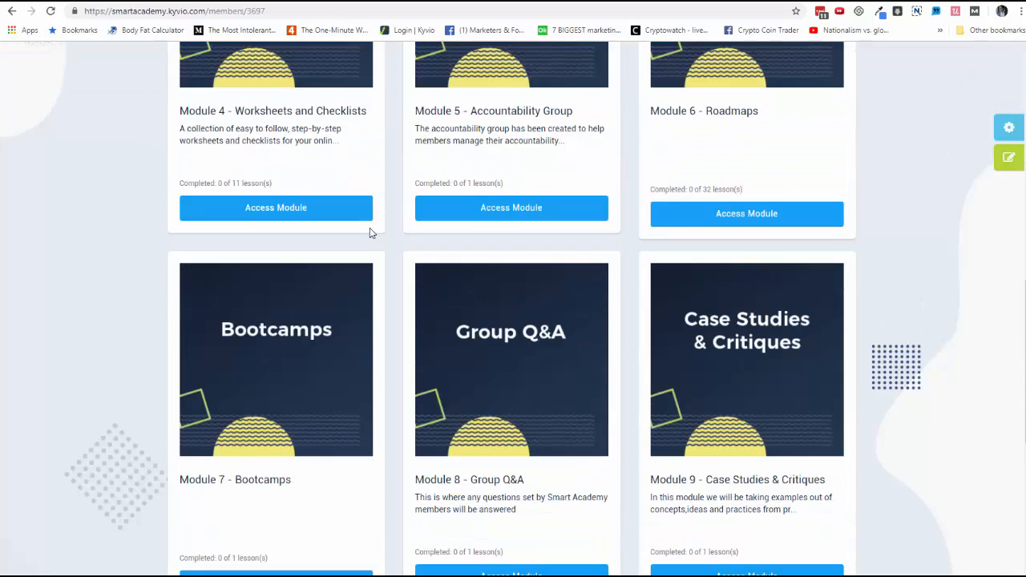
{"action": "scroll", "coordinate": [369, 233], "scroll_direction": "down", "scroll_amount": 1}
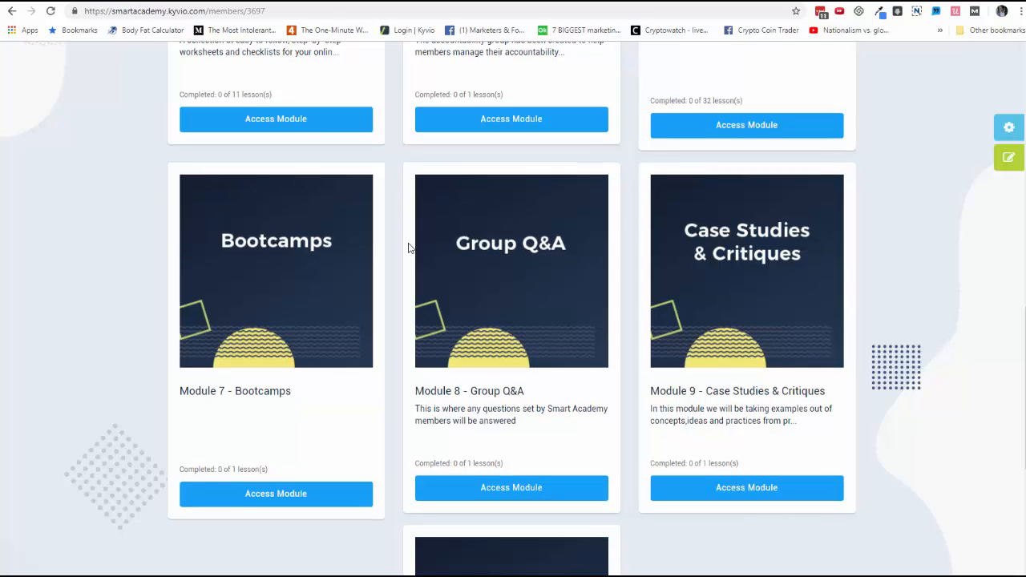
{"action": "scroll", "coordinate": [408, 248], "scroll_direction": "down", "scroll_amount": 2}
{"action": "scroll", "coordinate": [409, 242], "scroll_direction": "down", "scroll_amount": 2}
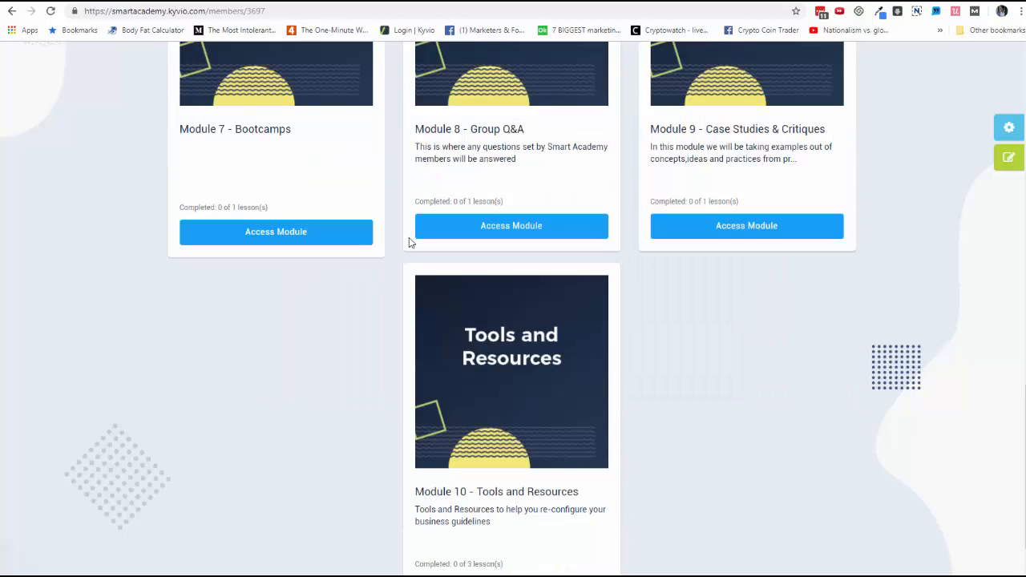
{"action": "scroll", "coordinate": [409, 242], "scroll_direction": "down", "scroll_amount": 1}
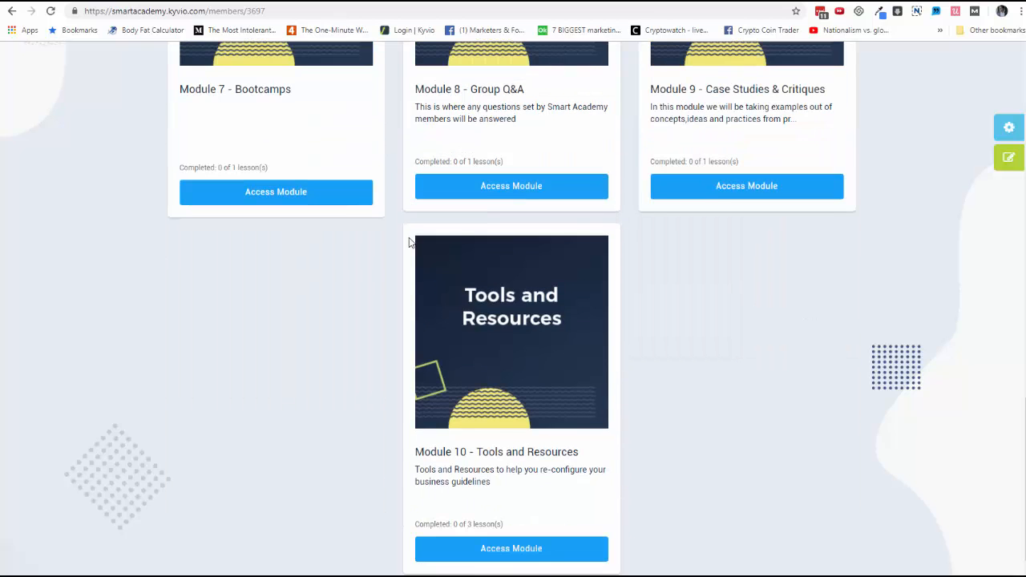
{"action": "scroll", "coordinate": [409, 242], "scroll_direction": "up", "scroll_amount": 10}
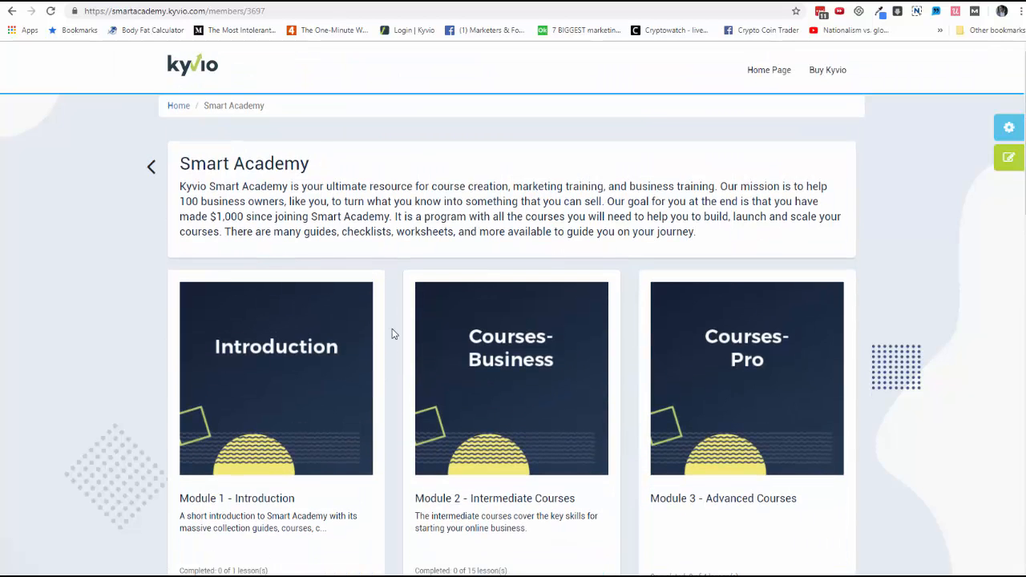
{"action": "scroll", "coordinate": [385, 341], "scroll_direction": "down", "scroll_amount": 1}
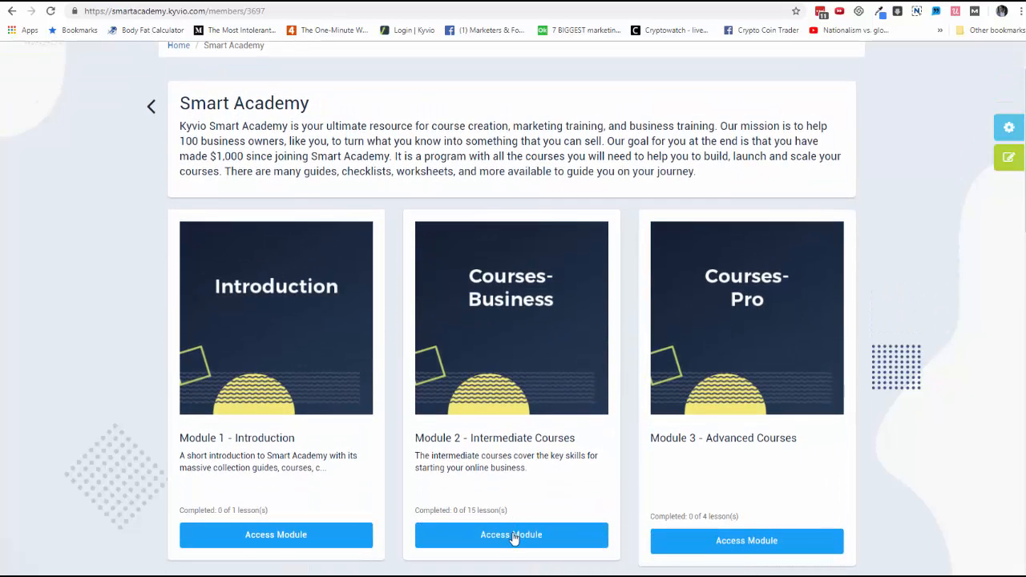
{"action": "left_click", "coordinate": [512, 536]}
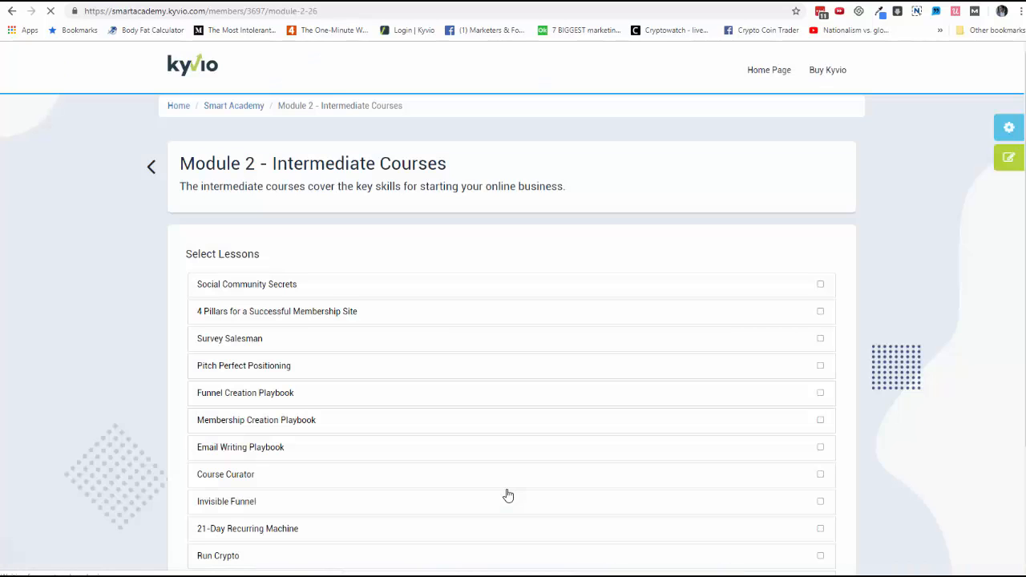
Step: Try to mark the Social Community Secrets lesson as complete and dismiss the notice
{"action": "left_click", "coordinate": [817, 288]}
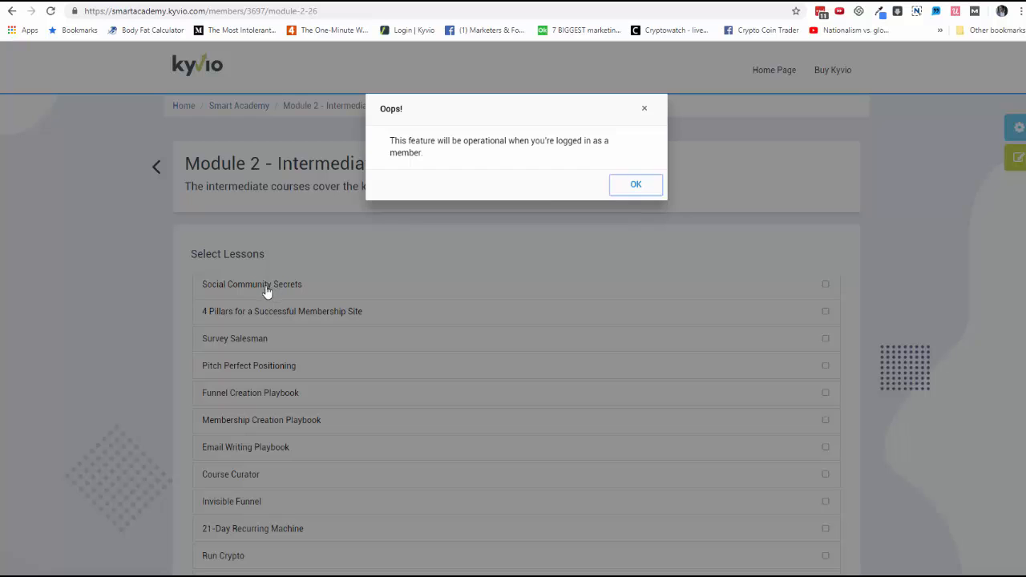
{"action": "left_click", "coordinate": [623, 185]}
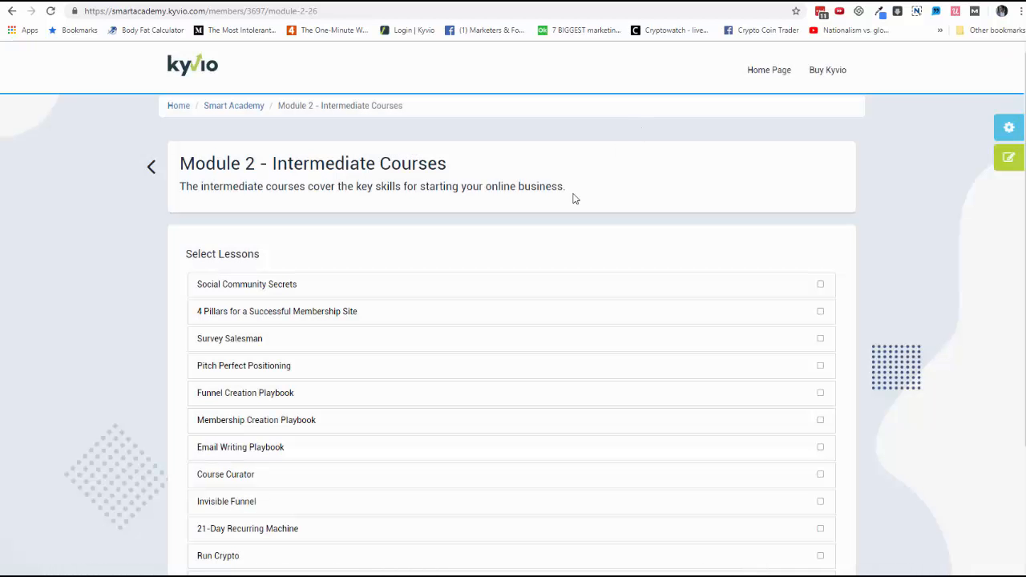
Step: Open the Social Community Secrets lesson, and in the admin panel open the Smart Academy product for editing
{"action": "left_click", "coordinate": [282, 292]}
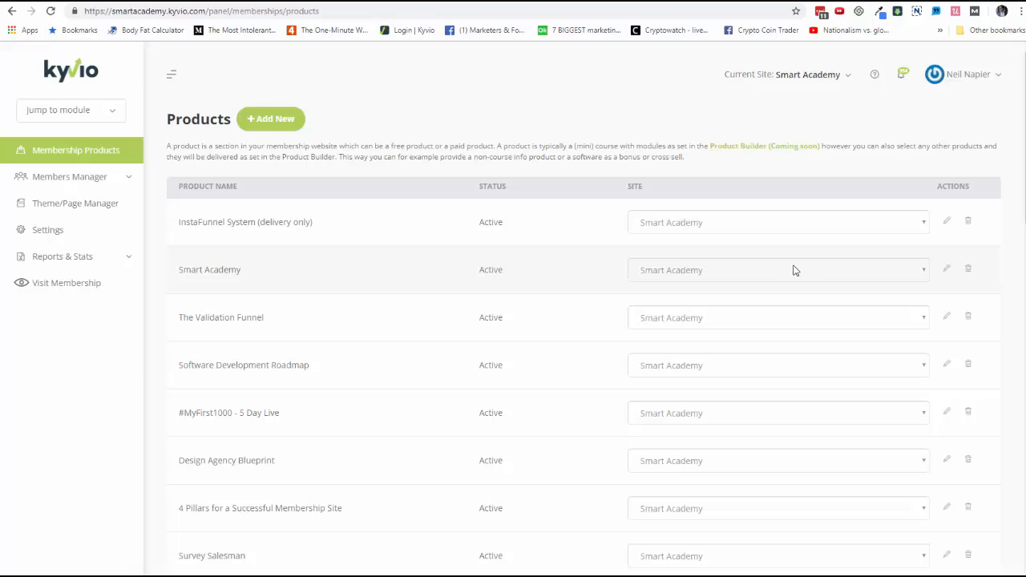
{"action": "left_click", "coordinate": [945, 269]}
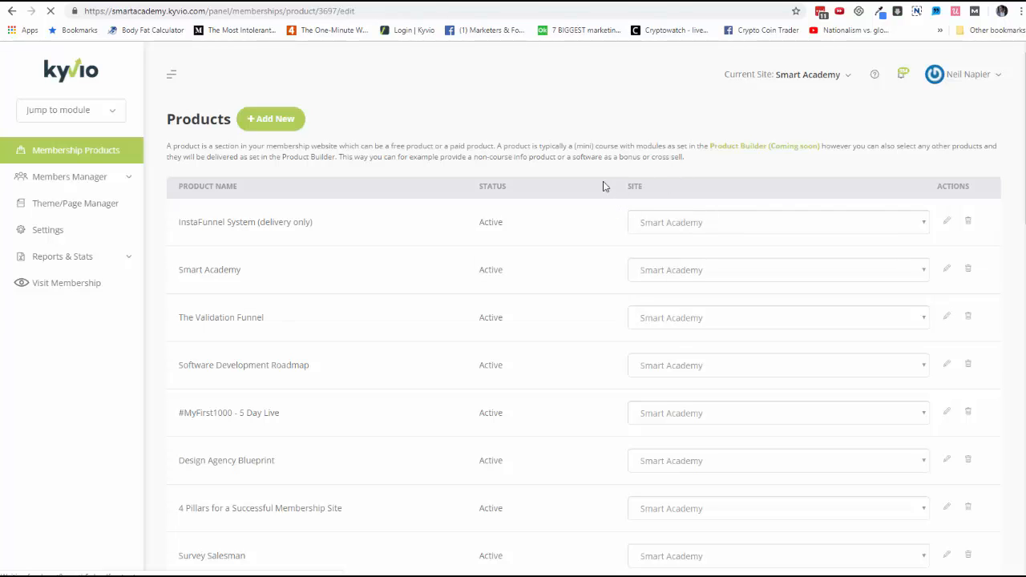
Step: Browse the Social Community Secrets lesson page and its module list on the membership site
{"action": "left_click", "coordinate": [120, 1]}
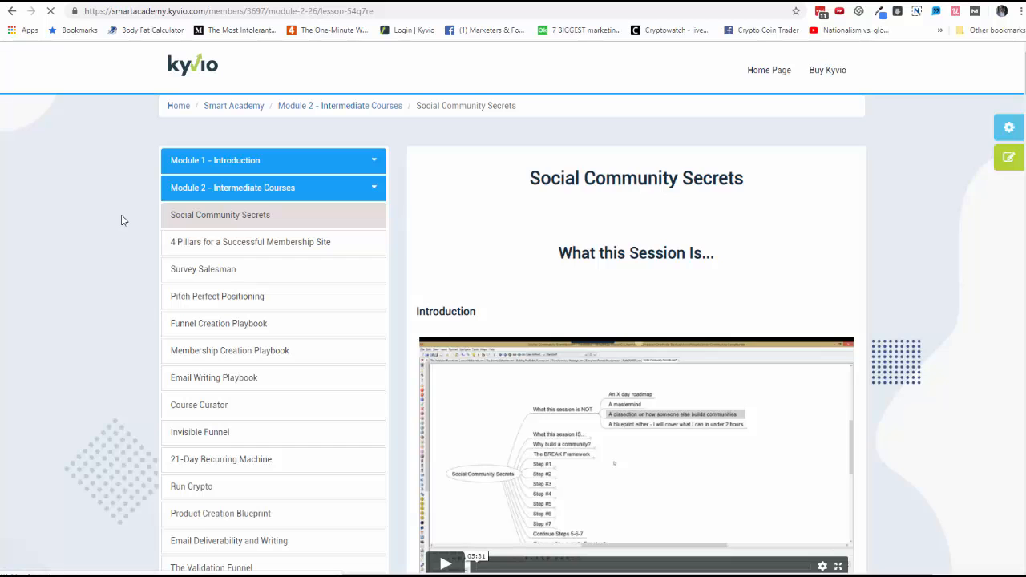
{"action": "scroll", "coordinate": [545, 287], "scroll_direction": "down", "scroll_amount": 1}
{"action": "scroll", "coordinate": [552, 292], "scroll_direction": "down", "scroll_amount": 5}
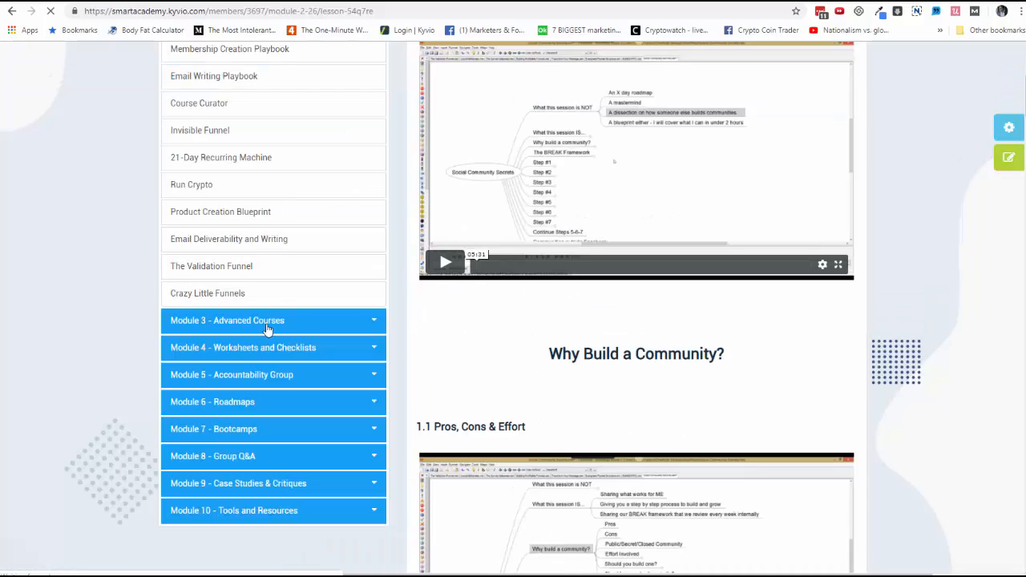
{"action": "scroll", "coordinate": [367, 305], "scroll_direction": "up", "scroll_amount": 1}
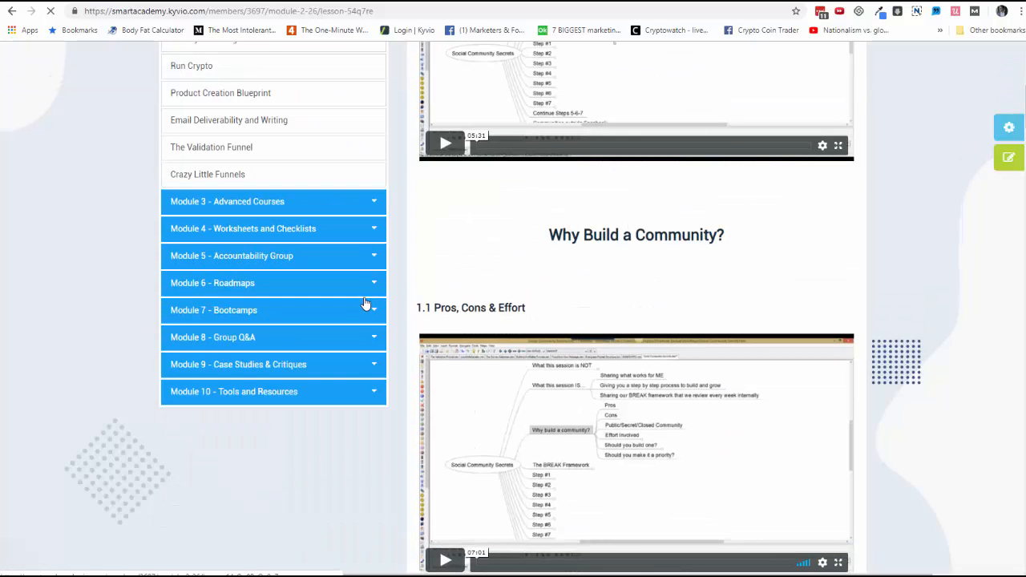
{"action": "scroll", "coordinate": [367, 240], "scroll_direction": "up", "scroll_amount": 5}
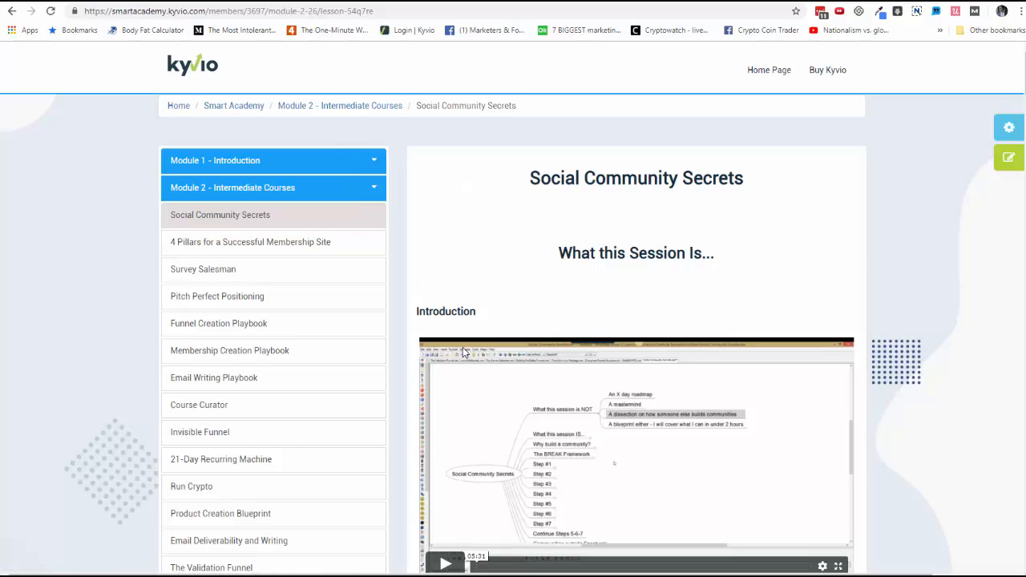
{"action": "scroll", "coordinate": [463, 351], "scroll_direction": "down", "scroll_amount": 2}
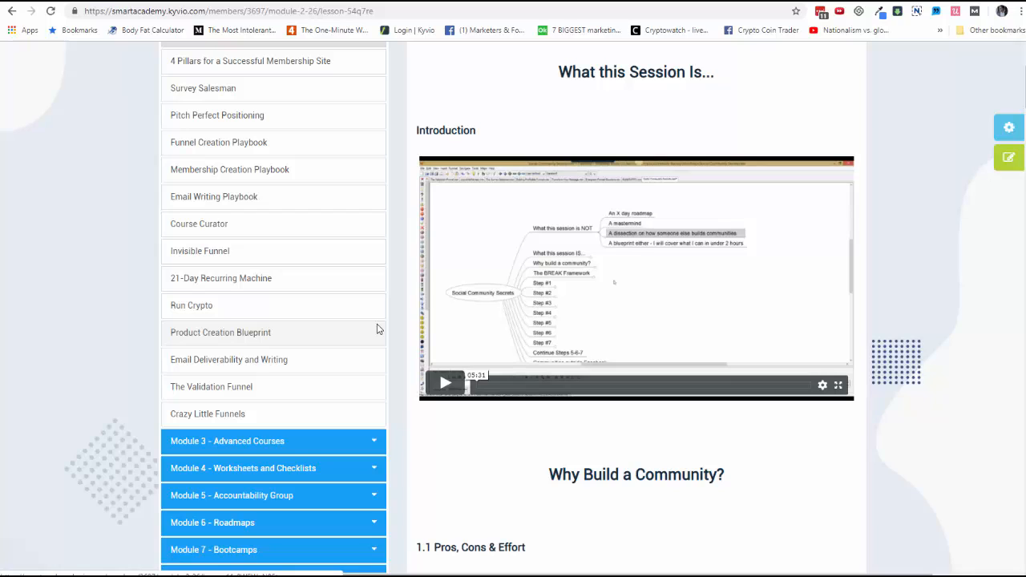
{"action": "scroll", "coordinate": [382, 314], "scroll_direction": "up", "scroll_amount": 3}
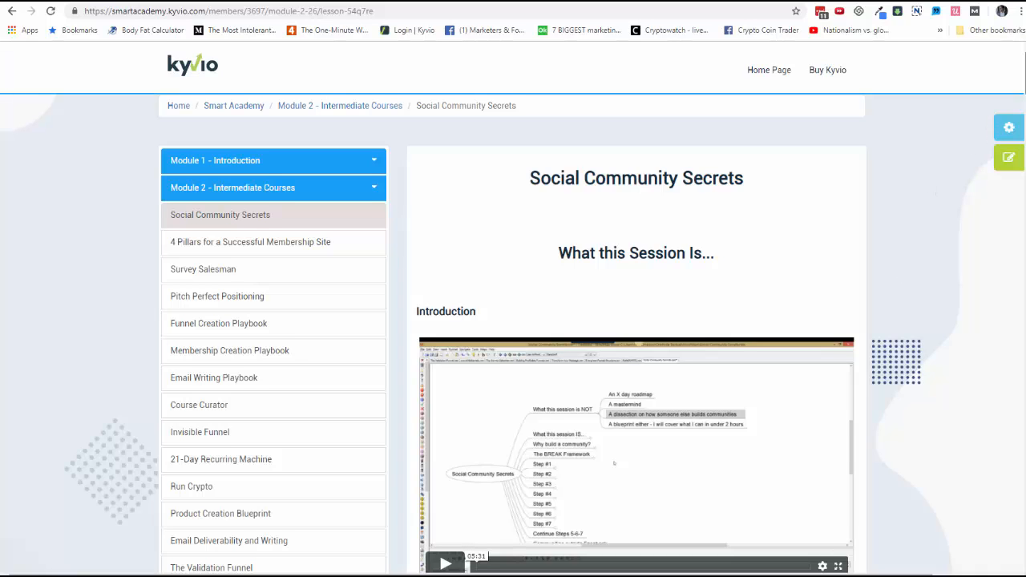
{"action": "mouse_move", "coordinate": [1025, 72]}
{"action": "left_mouse_down"}
{"action": "mouse_move", "coordinate": [1025, 544]}
{"action": "mouse_move", "coordinate": [1025, 74]}
{"action": "left_mouse_up"}
Step: Expand Module 1 in the product's contents and open its Watch This First lesson in the page editor
{"action": "left_click", "coordinate": [96, 2]}
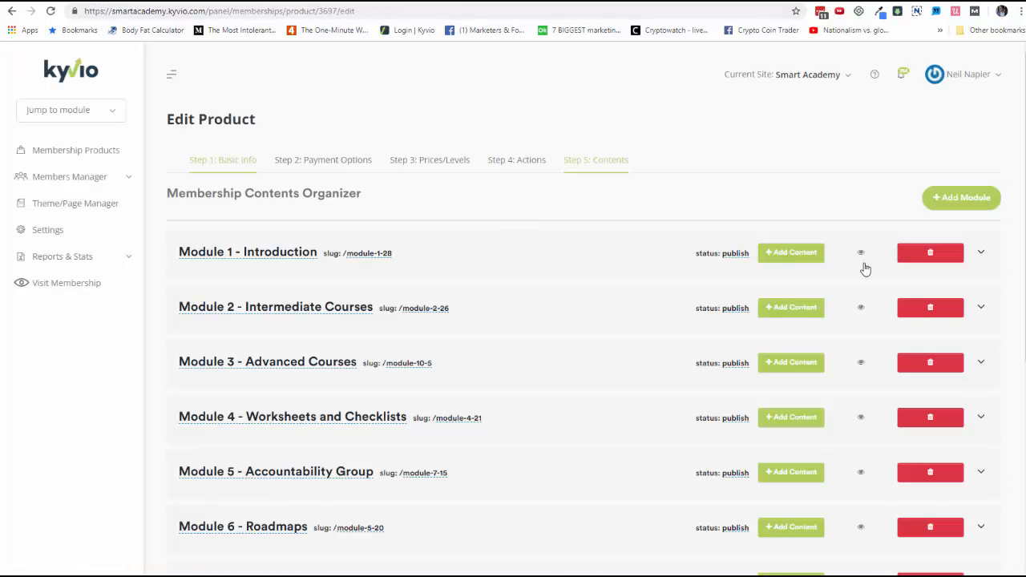
{"action": "left_click", "coordinate": [980, 253]}
{"action": "left_click", "coordinate": [747, 415]}
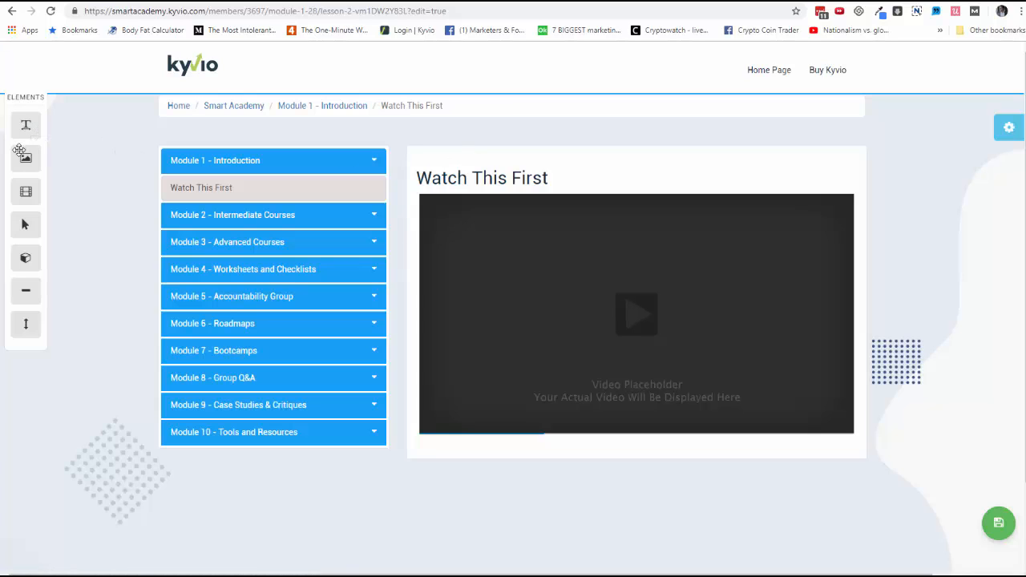
Step: Add an image element below the lesson video, open the page settings, then delete the image again
{"action": "left_click_drag", "start_coordinate": [25, 160], "coordinate": [558, 457]}
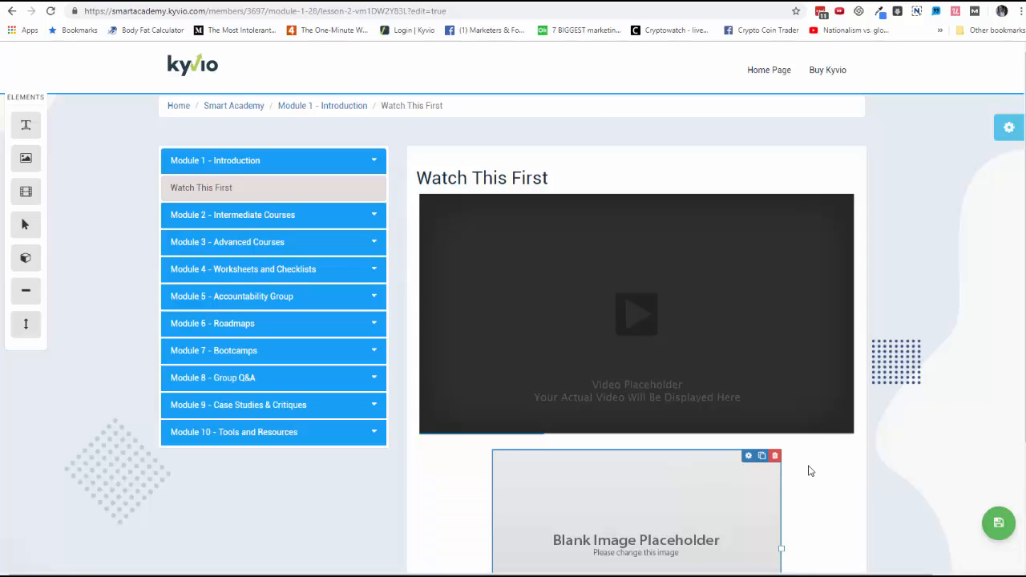
{"action": "left_click", "coordinate": [1006, 134]}
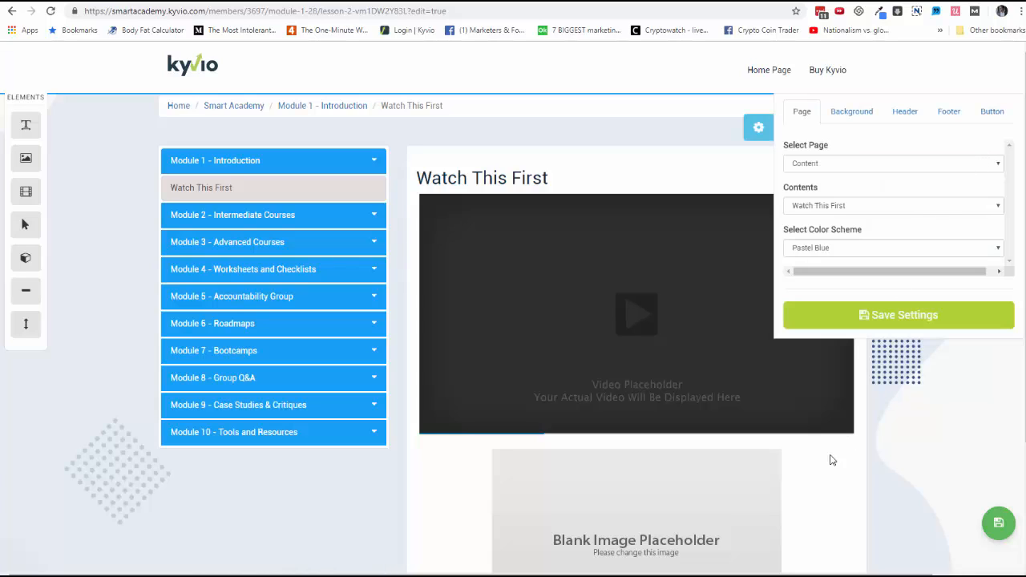
{"action": "mouse_move", "coordinate": [825, 467]}
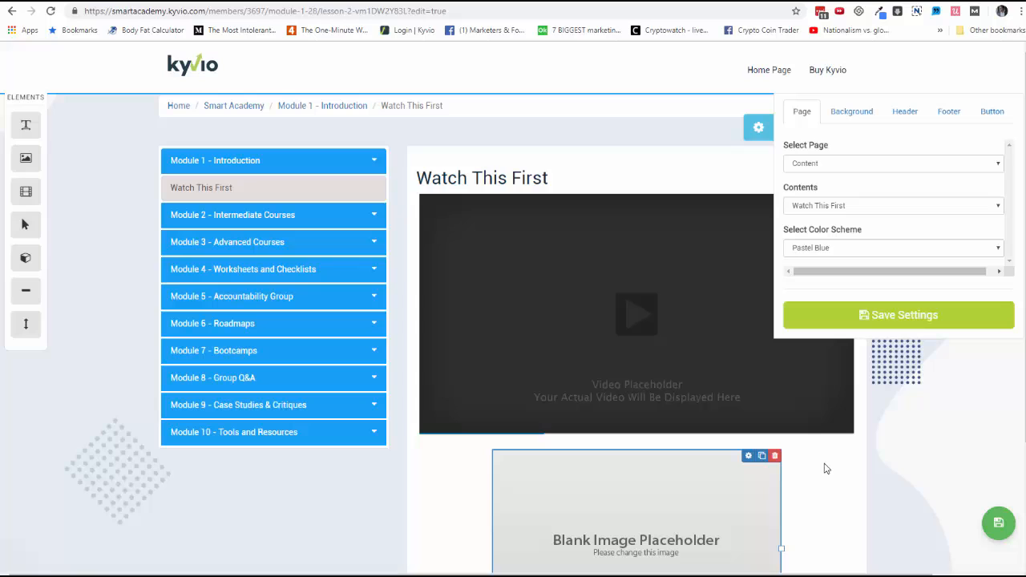
{"action": "left_click", "coordinate": [774, 456]}
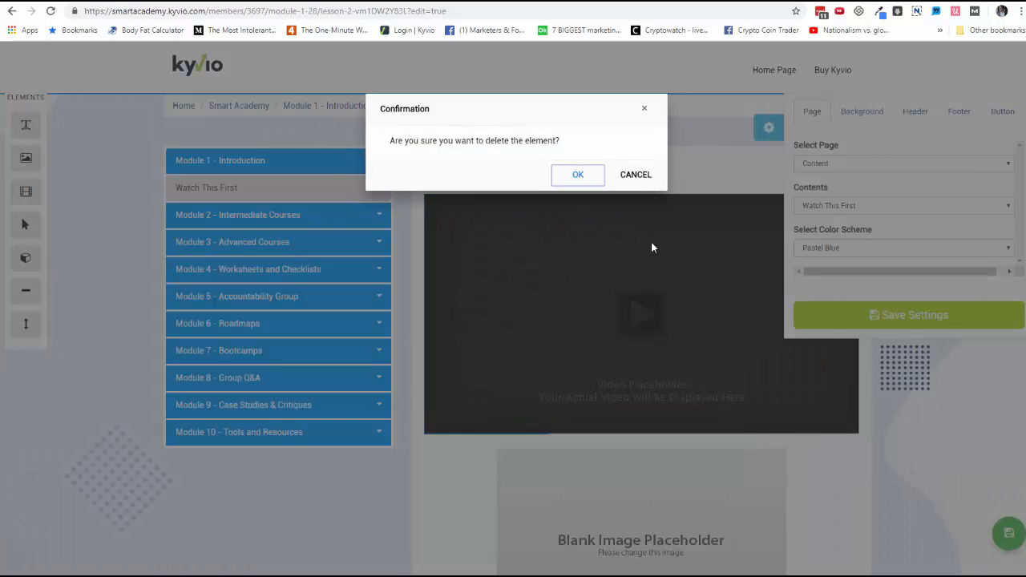
{"action": "left_click", "coordinate": [632, 176]}
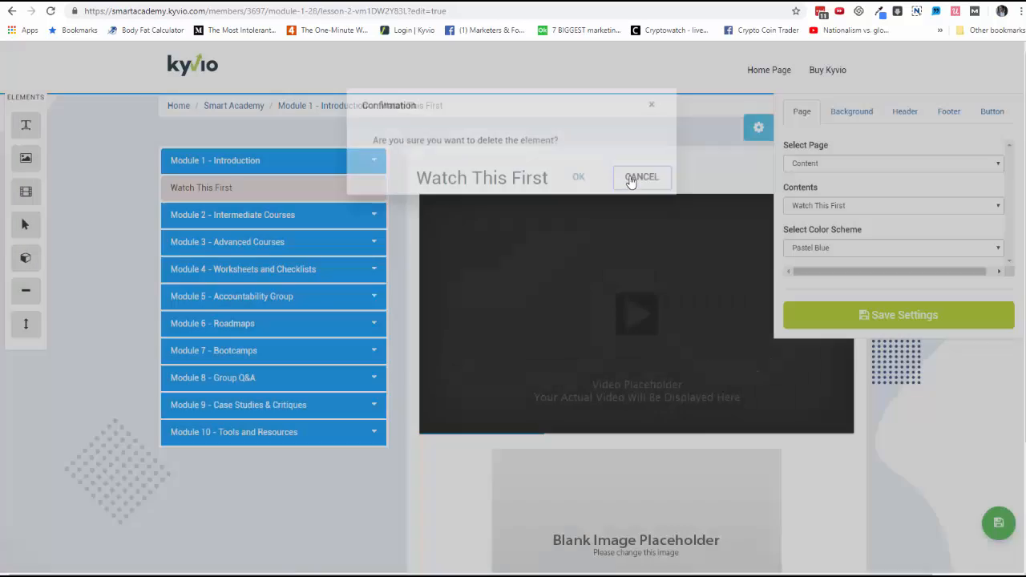
{"action": "mouse_move", "coordinate": [774, 458]}
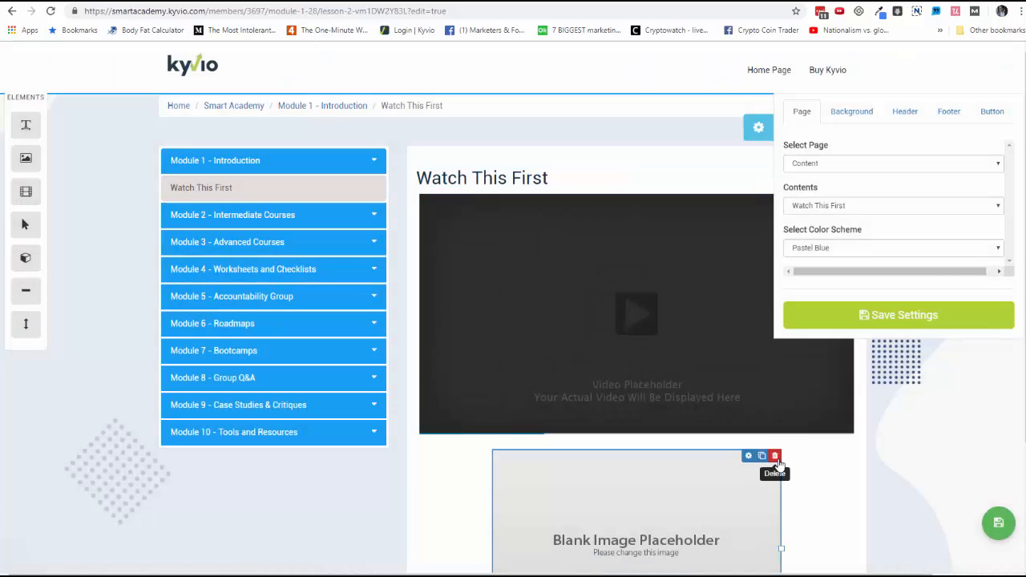
{"action": "left_click", "coordinate": [776, 459]}
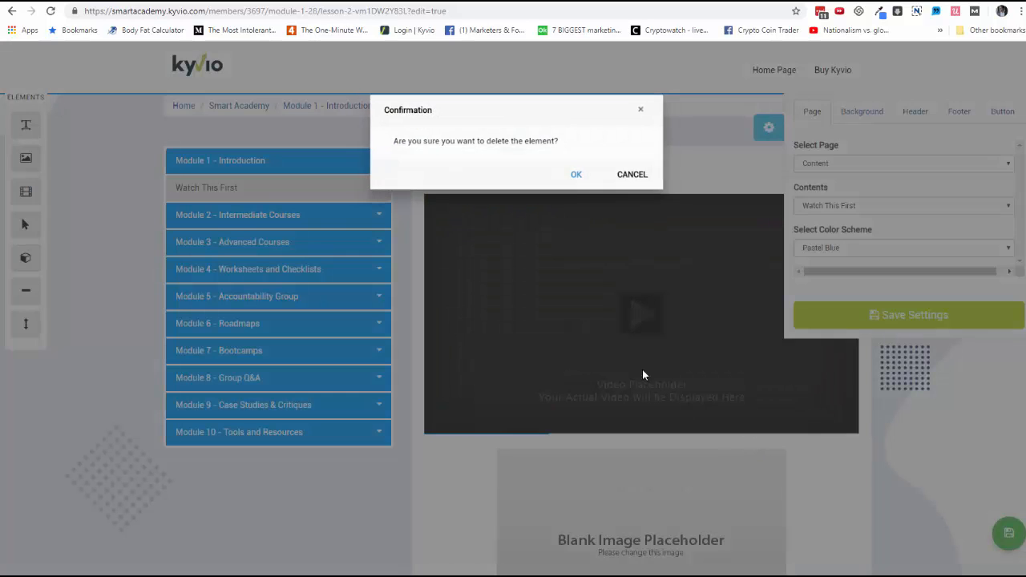
{"action": "left_click", "coordinate": [579, 175]}
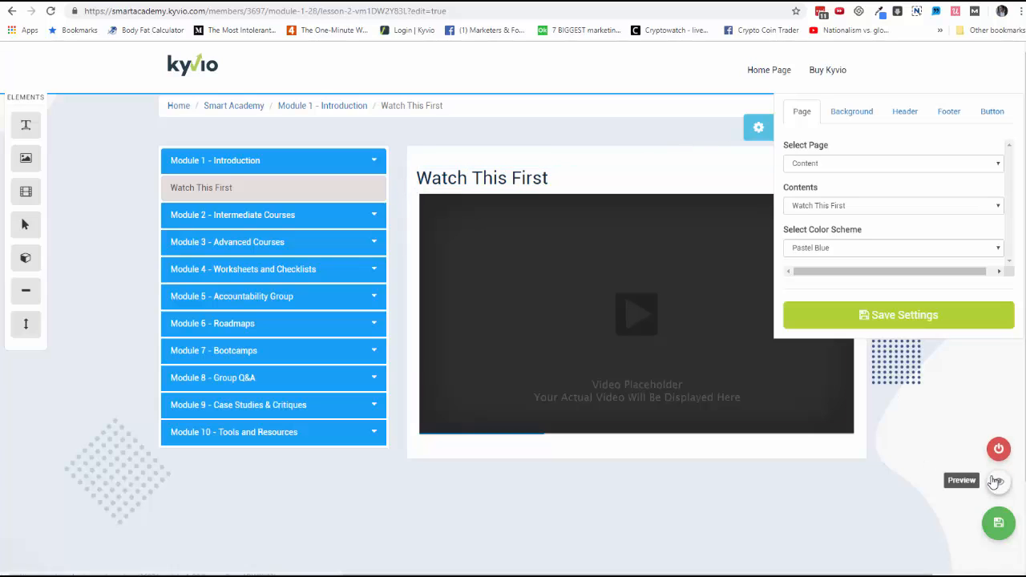
Step: Leave the lesson editor, return to the product's Contents step and cancel the Watch This First drip settings
{"action": "left_click", "coordinate": [994, 481]}
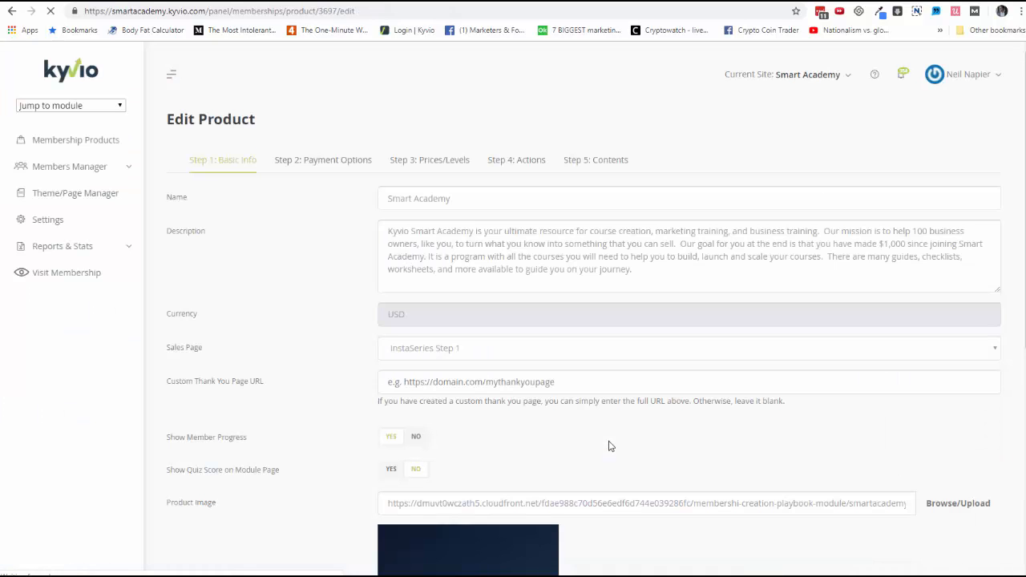
{"action": "left_click", "coordinate": [574, 165]}
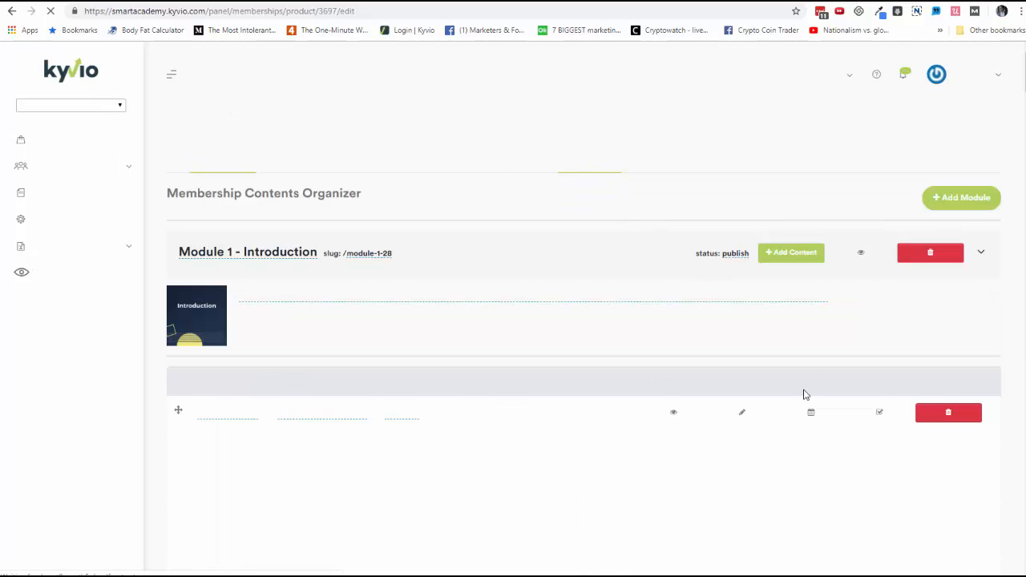
{"action": "scroll", "coordinate": [780, 437], "scroll_direction": "down", "scroll_amount": 5}
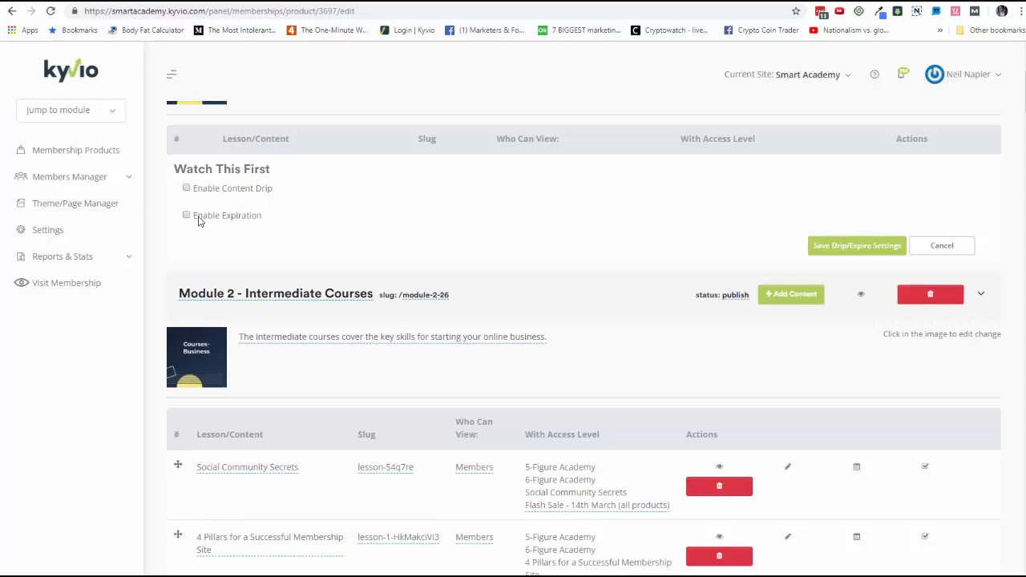
{"action": "left_click", "coordinate": [958, 245]}
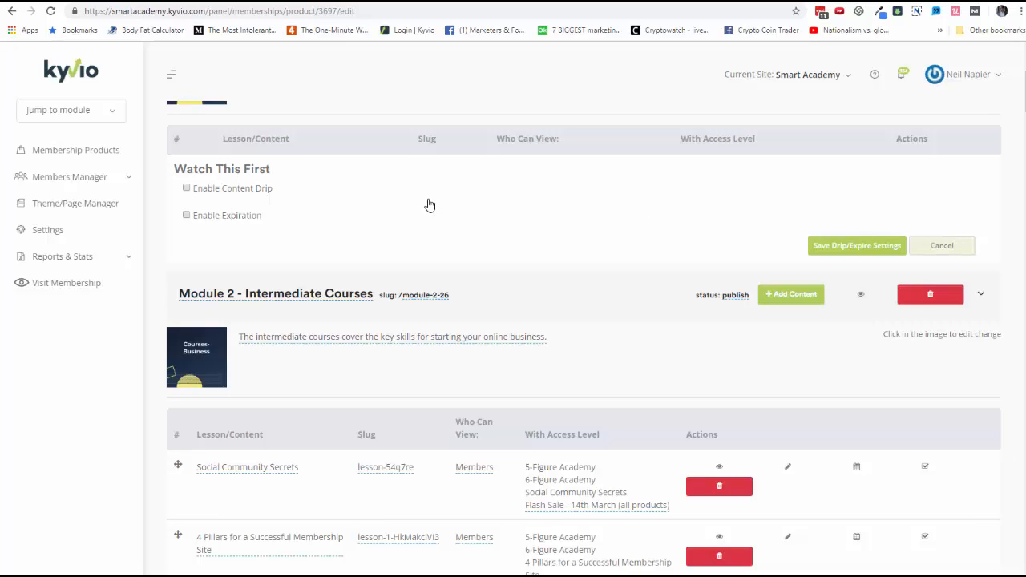
Step: Review the product's Actions and Prices/Levels steps
{"action": "scroll", "coordinate": [425, 200], "scroll_direction": "up", "scroll_amount": 3}
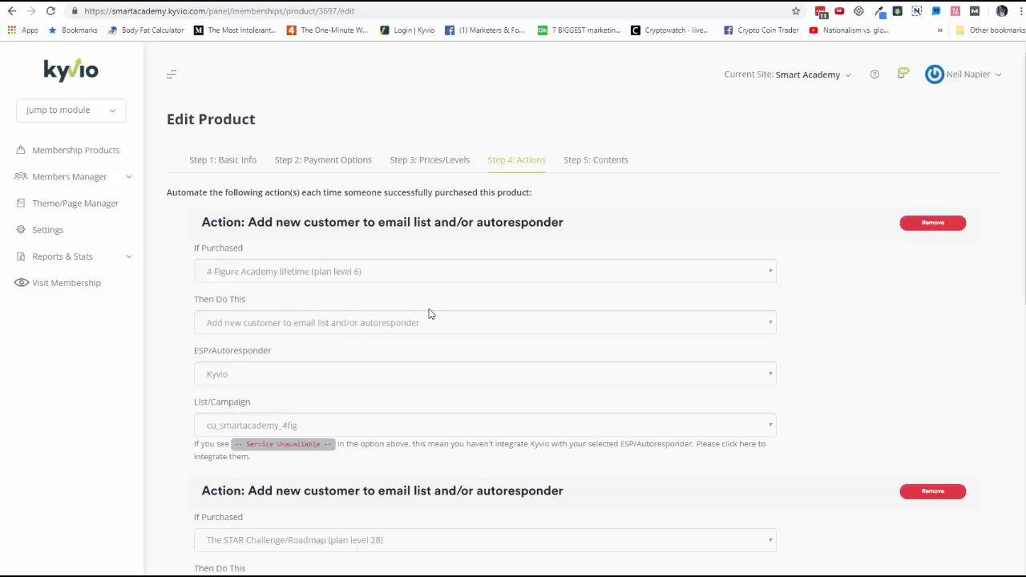
{"action": "left_click", "coordinate": [439, 173]}
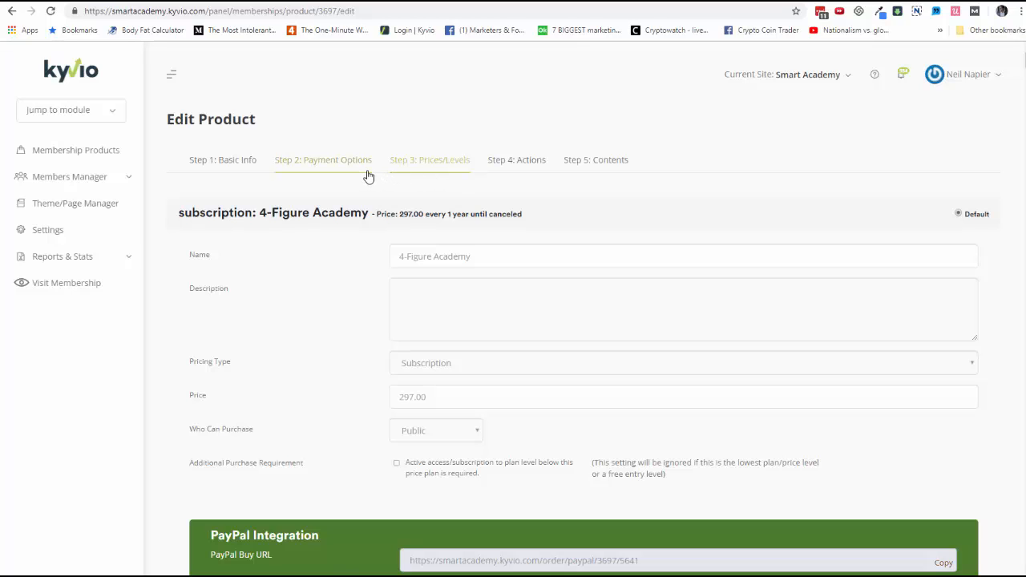
Step: Open the email dashboard and glance at the help menu
{"action": "left_click", "coordinate": [124, 177]}
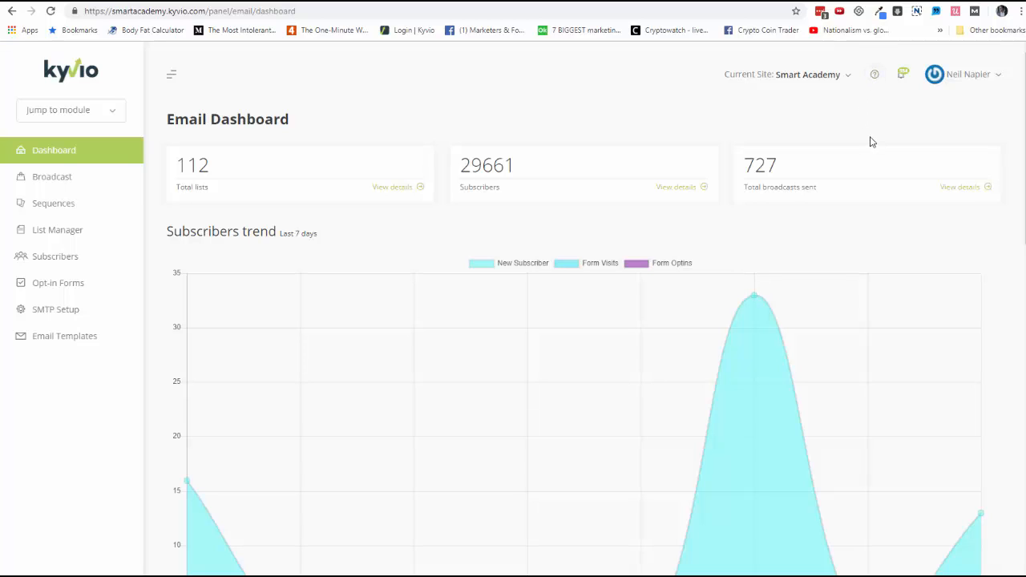
{"action": "left_click", "coordinate": [879, 79]}
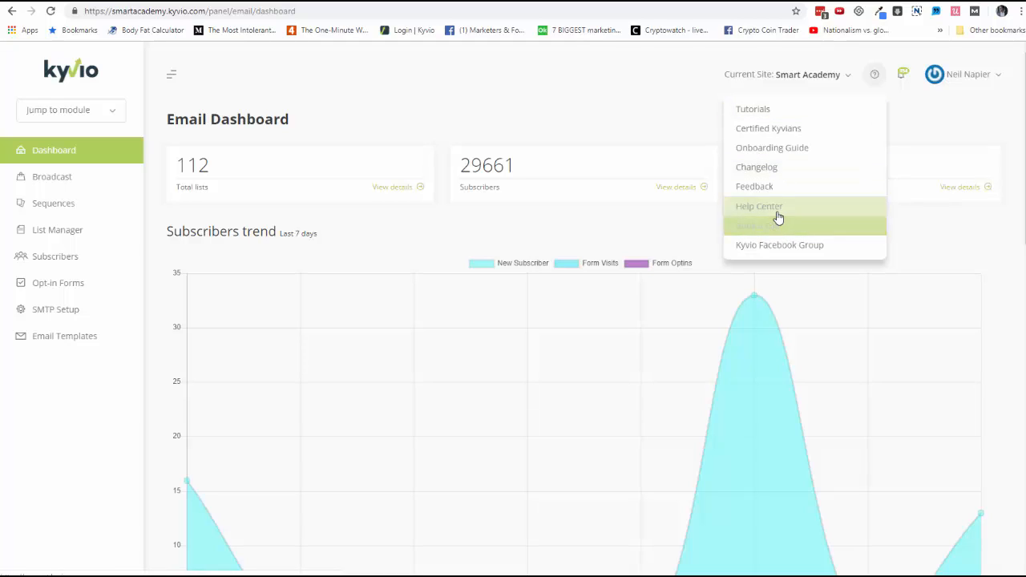
{"action": "left_click", "coordinate": [529, 85]}
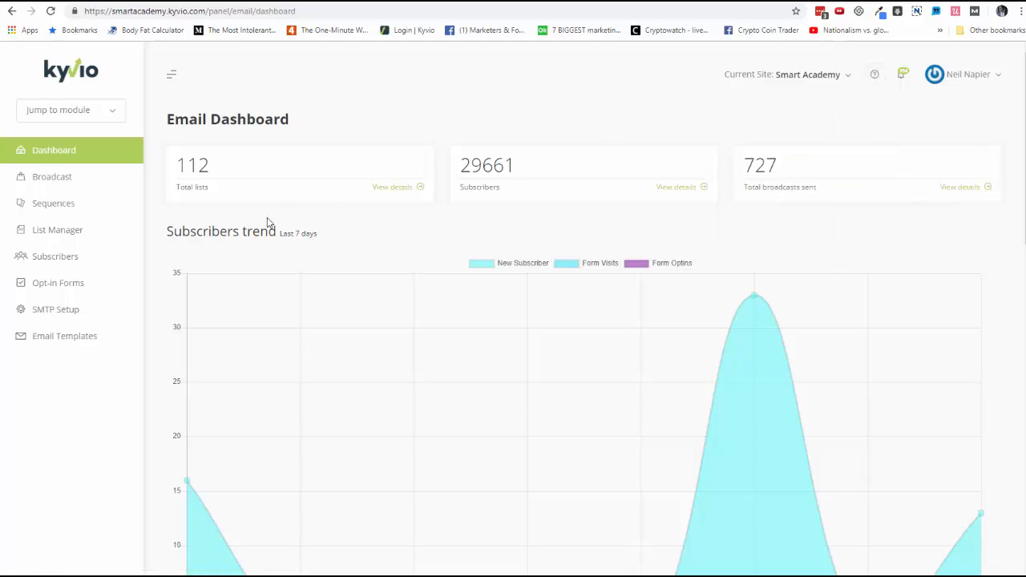
Step: View the List Manager's lists, segments and automations
{"action": "left_click", "coordinate": [84, 235]}
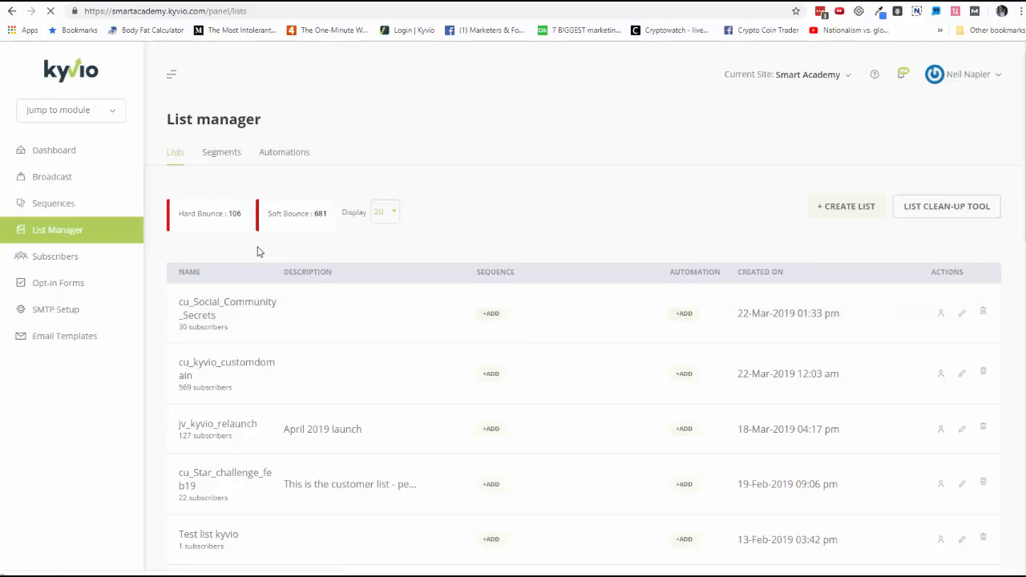
{"action": "left_click", "coordinate": [209, 161]}
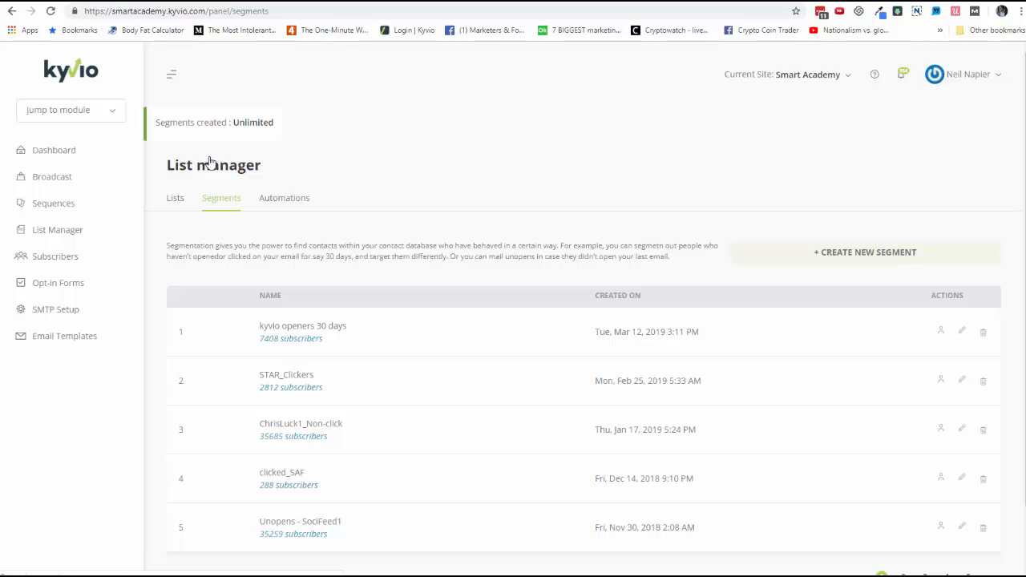
{"action": "left_click", "coordinate": [298, 206]}
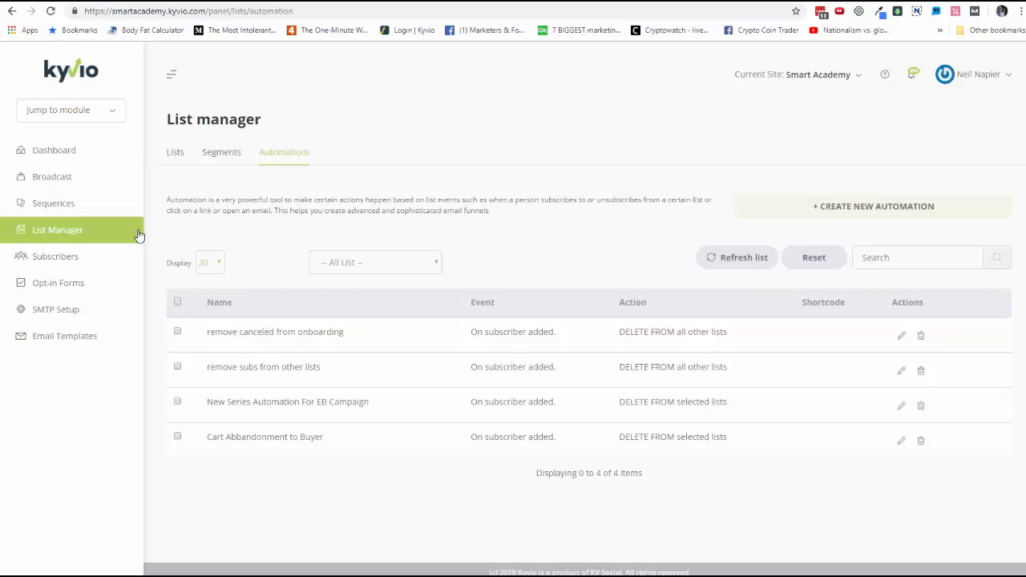
Step: Open Sequences and edit the Onboarding sequence
{"action": "left_click", "coordinate": [94, 207]}
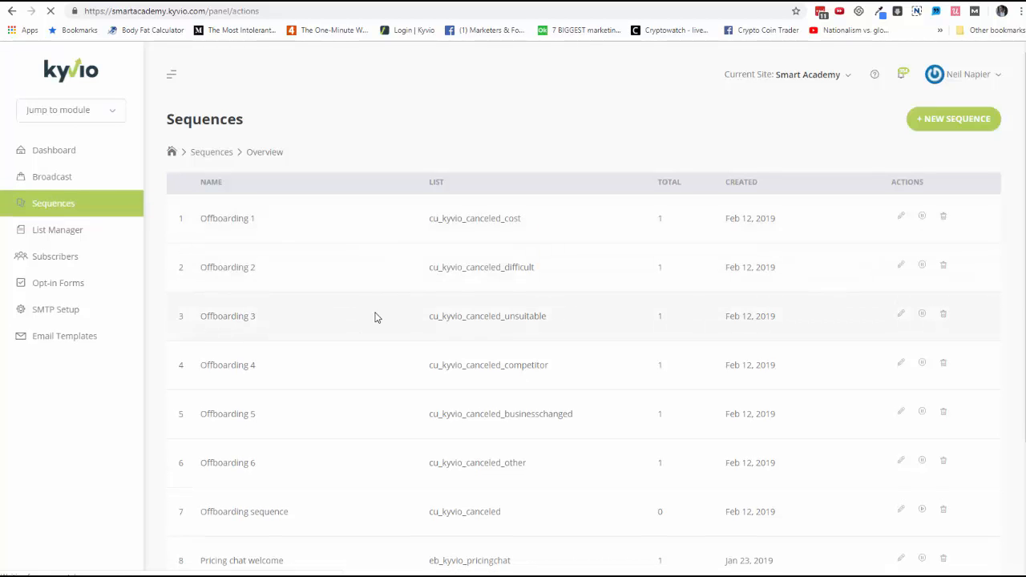
{"action": "scroll", "coordinate": [375, 318], "scroll_direction": "down", "scroll_amount": 2}
{"action": "scroll", "coordinate": [374, 318], "scroll_direction": "down", "scroll_amount": 1}
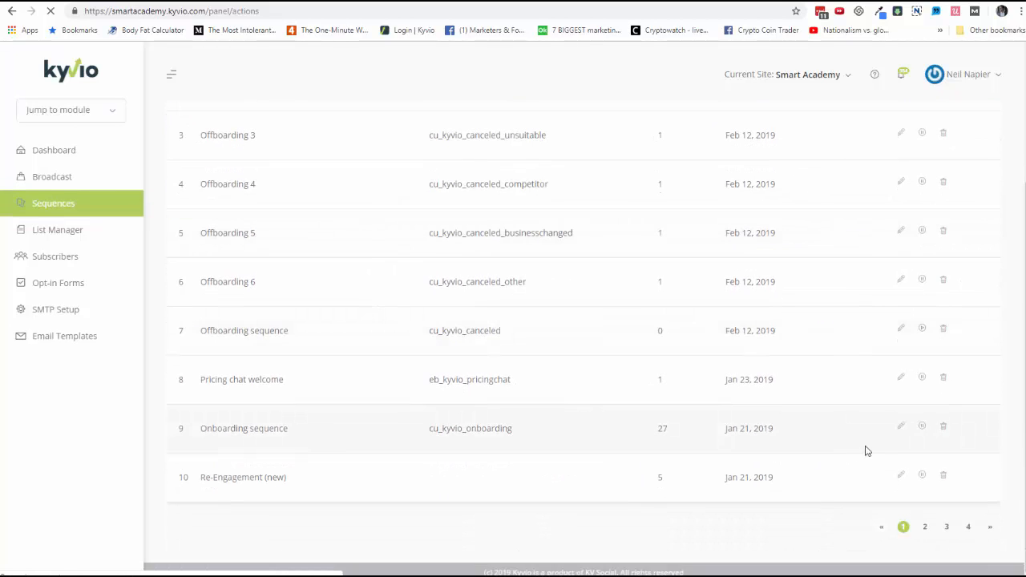
{"action": "left_click", "coordinate": [902, 431]}
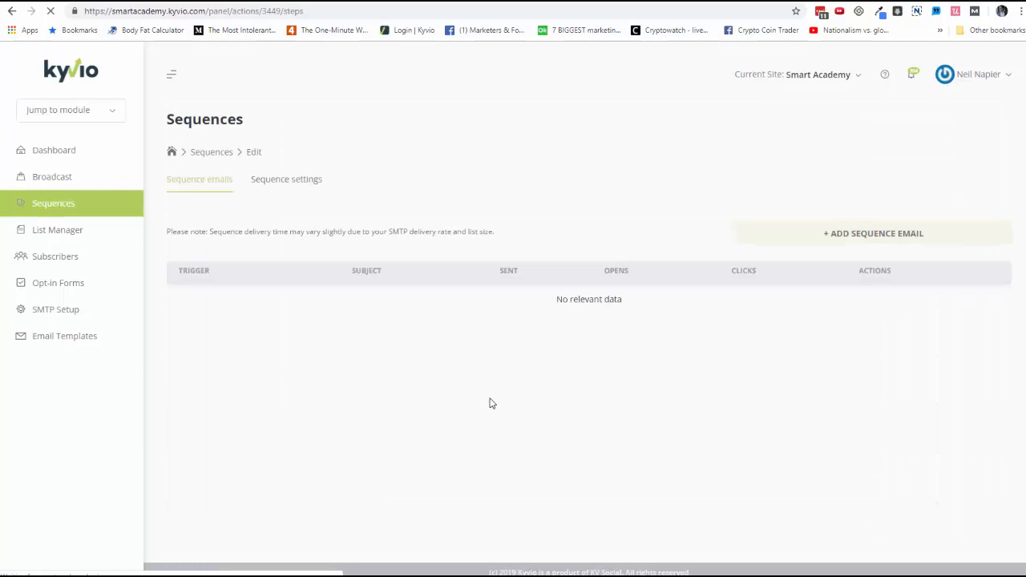
Step: Scroll through the Onboarding sequence's emails to review their triggers, subjects and stats
{"action": "scroll", "coordinate": [505, 410], "scroll_direction": "down", "scroll_amount": 4}
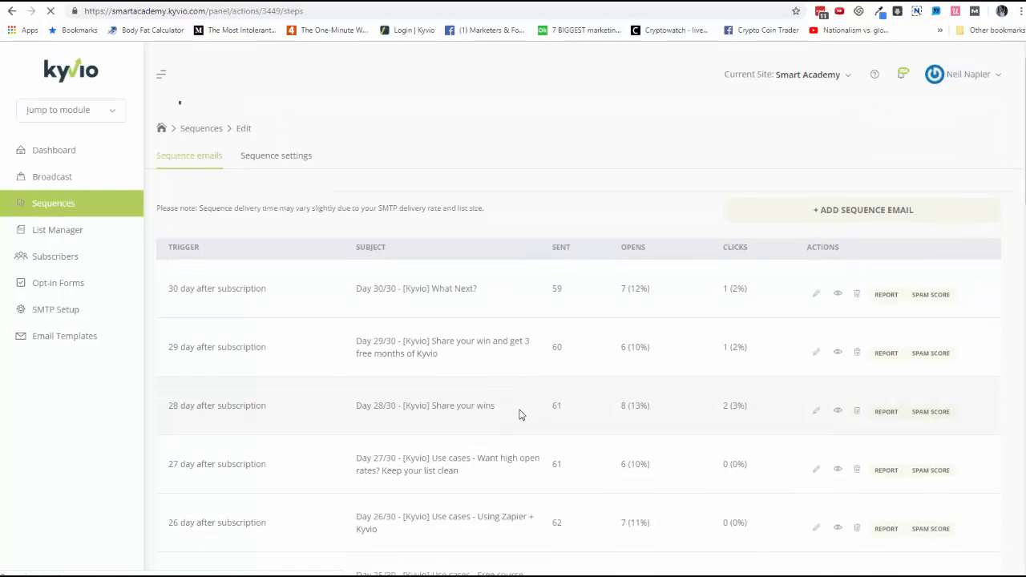
{"action": "scroll", "coordinate": [519, 413], "scroll_direction": "down", "scroll_amount": 14}
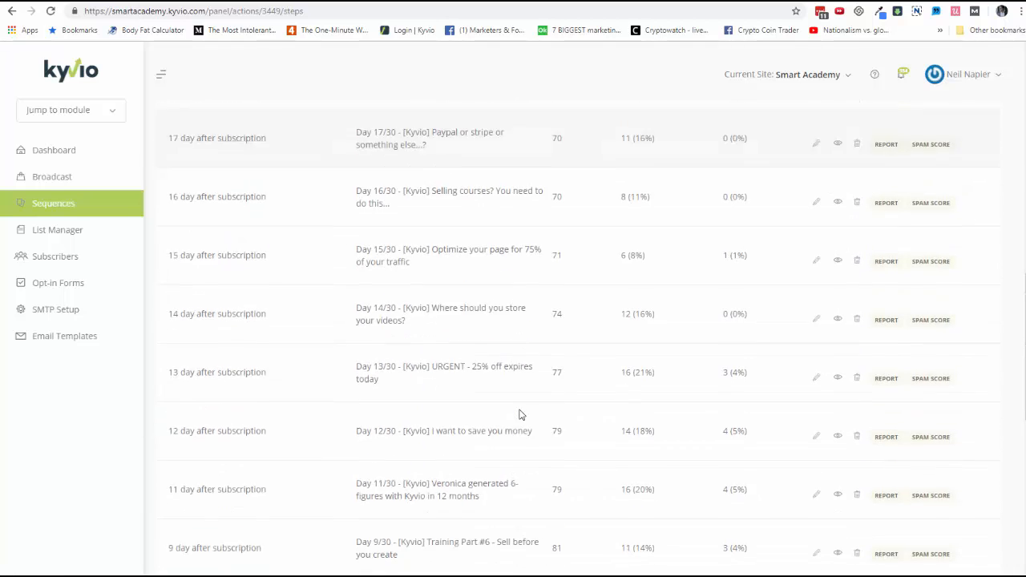
{"action": "scroll", "coordinate": [519, 413], "scroll_direction": "down", "scroll_amount": 3}
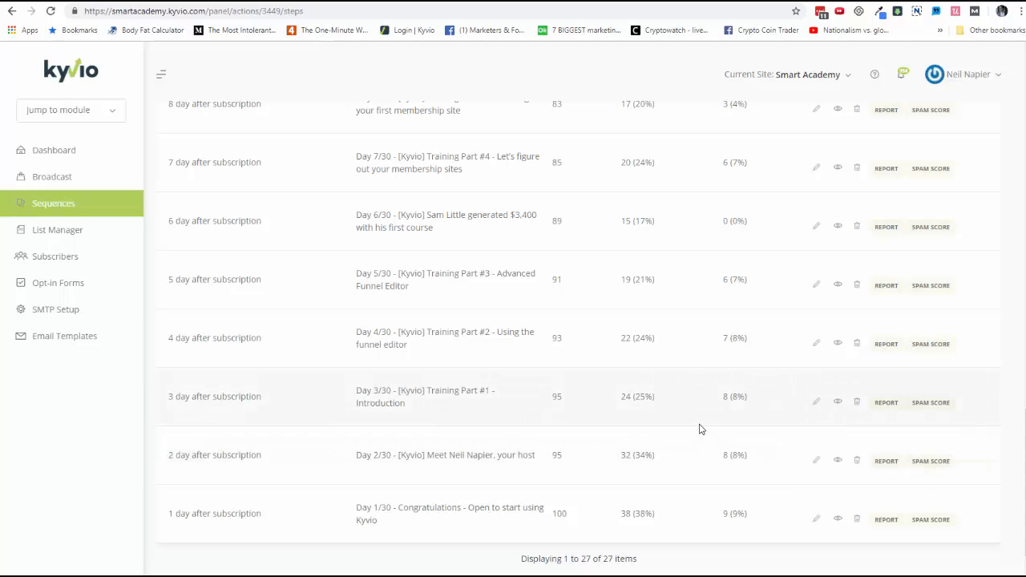
{"action": "scroll", "coordinate": [696, 336], "scroll_direction": "up", "scroll_amount": 17}
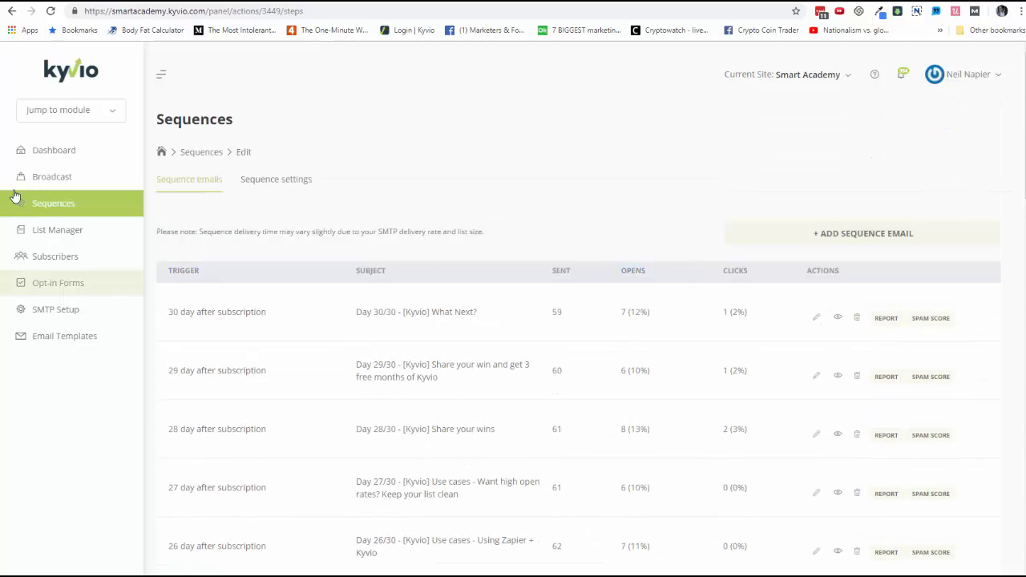
Step: Open Broadcasts and start a new campaign, reviewing the new broadcast form's fields
{"action": "left_click", "coordinate": [54, 176]}
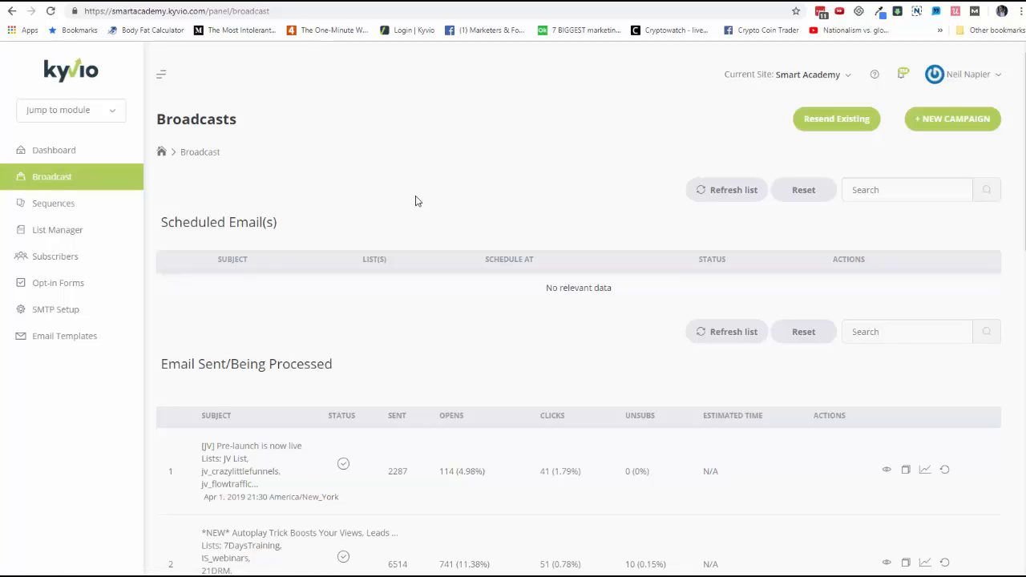
{"action": "left_click", "coordinate": [956, 121]}
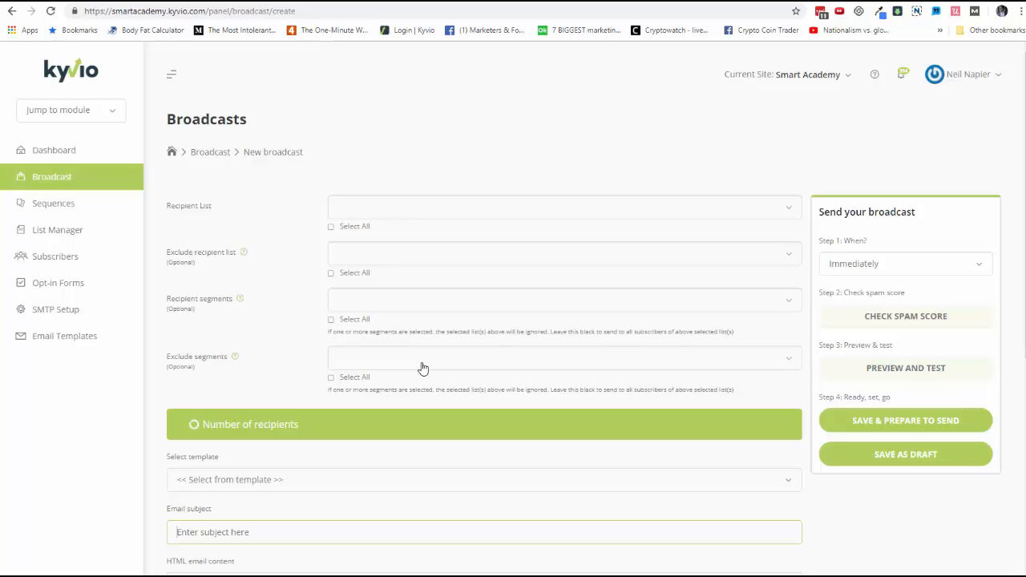
{"action": "scroll", "coordinate": [422, 368], "scroll_direction": "down", "scroll_amount": 5}
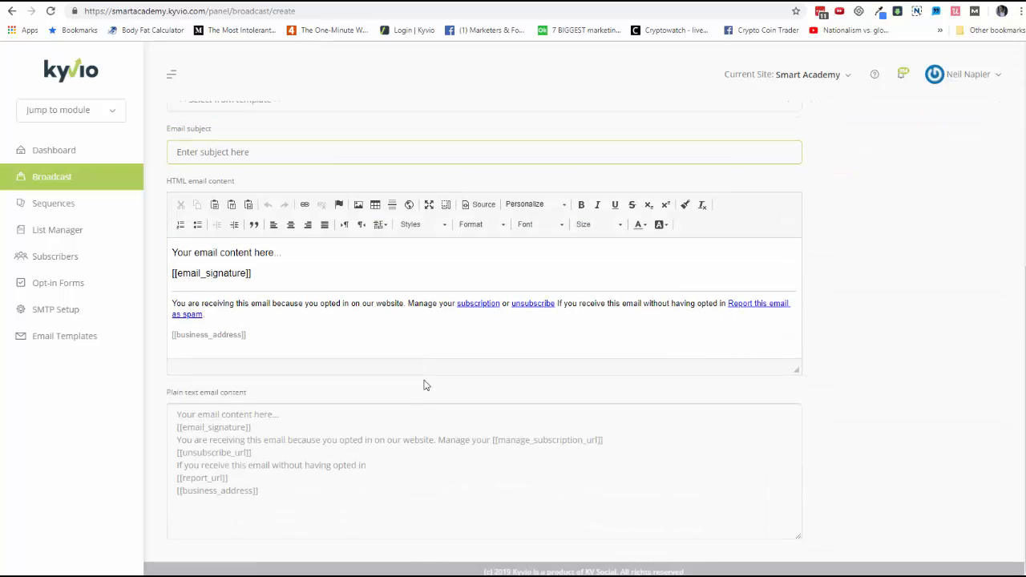
{"action": "scroll", "coordinate": [424, 386], "scroll_direction": "up", "scroll_amount": 5}
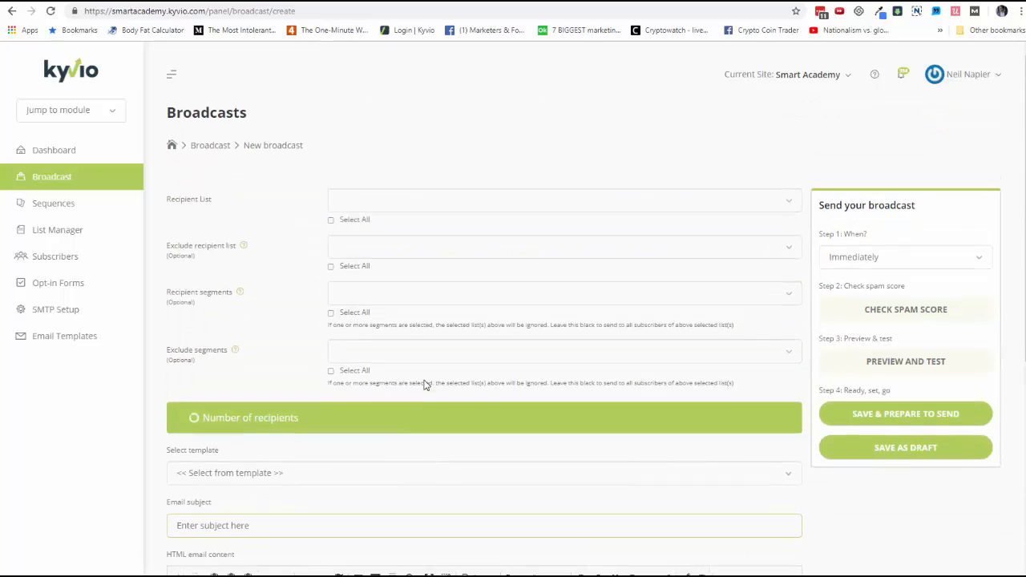